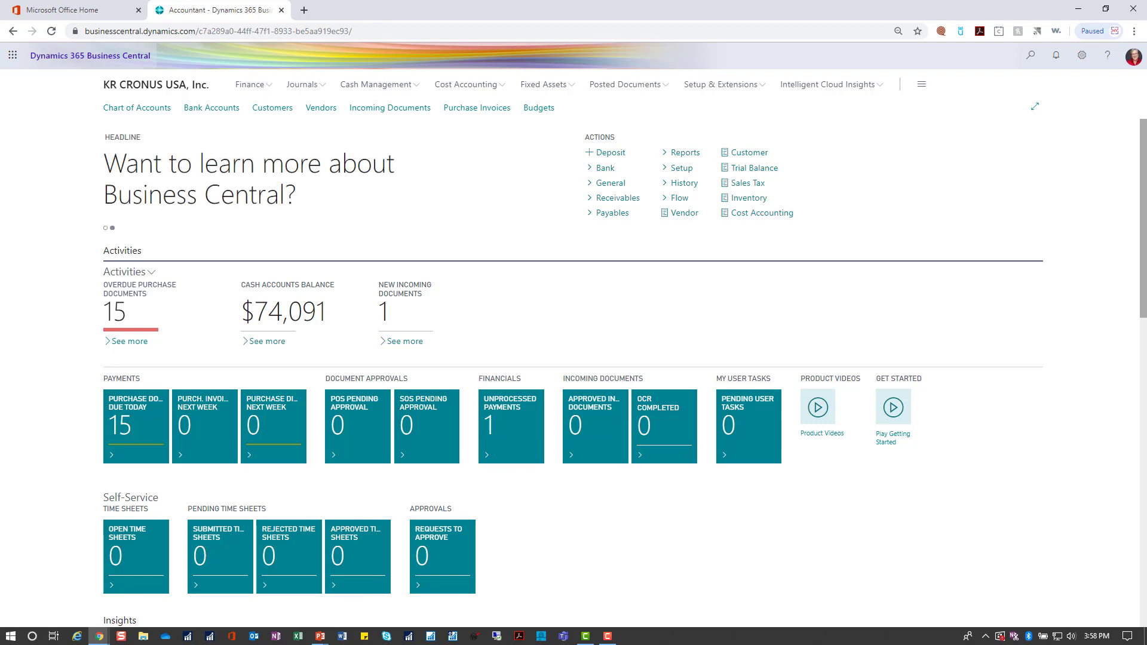
Open the Account Schedules list and show the overview of the IS Income Statement schedule.
left_click(267, 86)
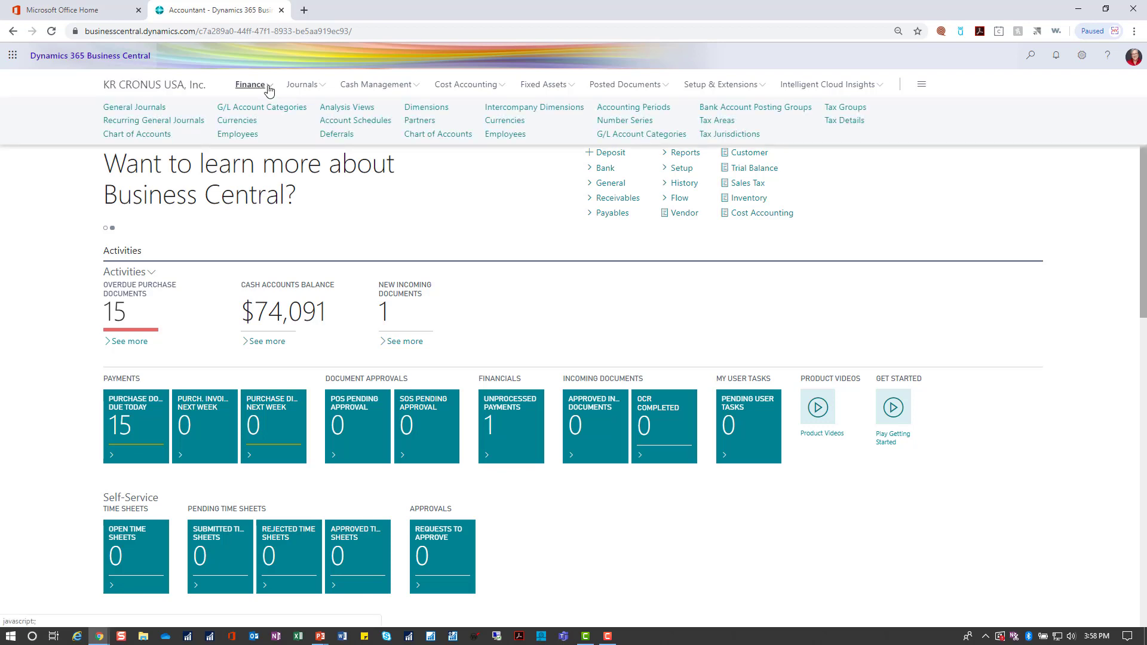
left_click(366, 121)
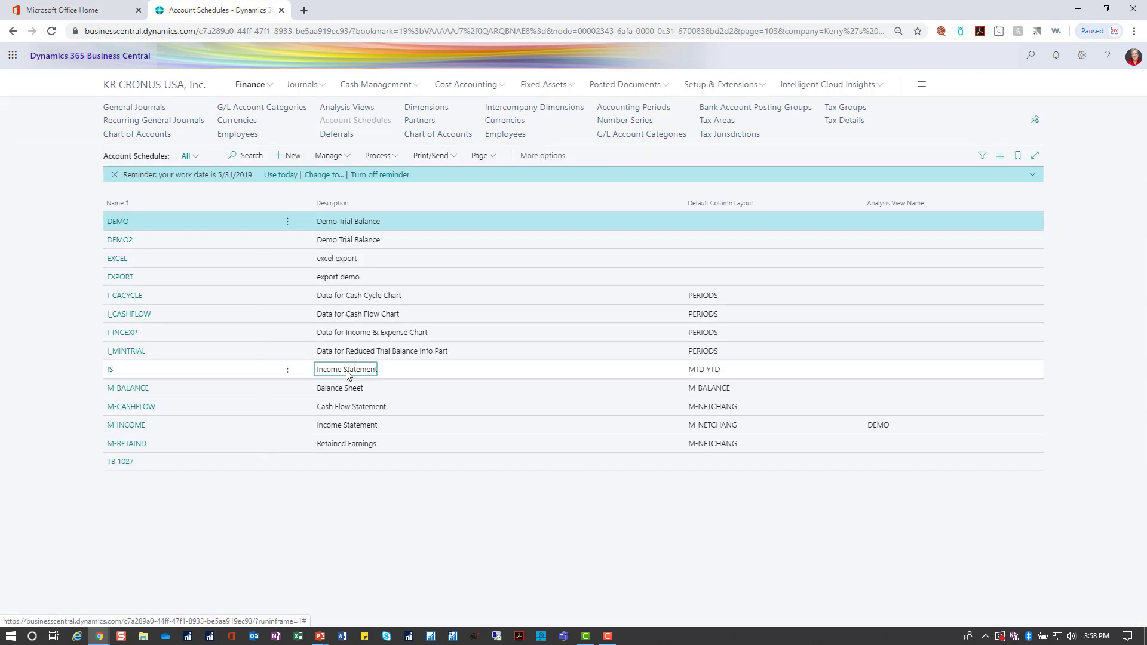
left_click(388, 162)
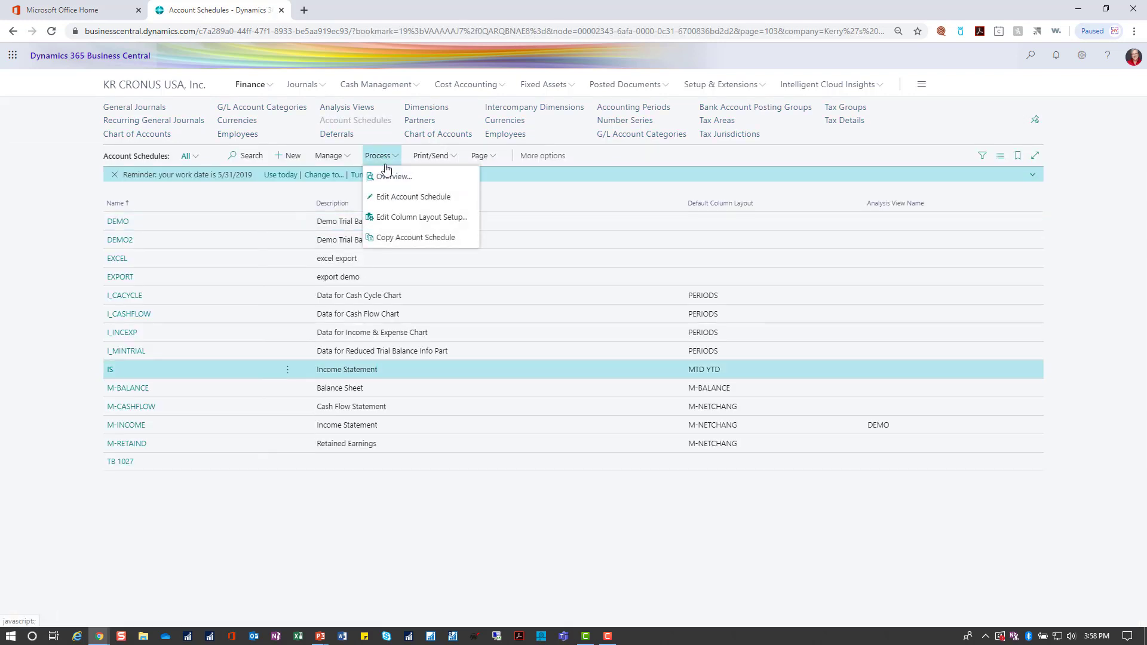
left_click(385, 178)
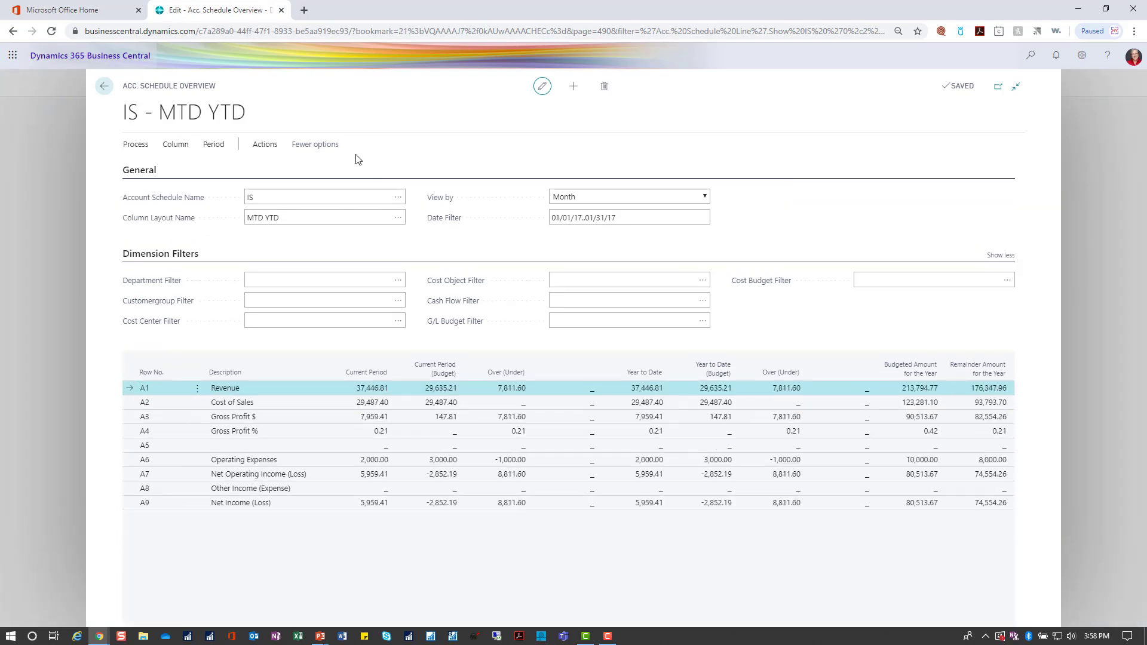
Export the IS account schedule overview to Excel as a new document.
left_click(266, 145)
left_click(142, 167)
mouse_move(160, 191)
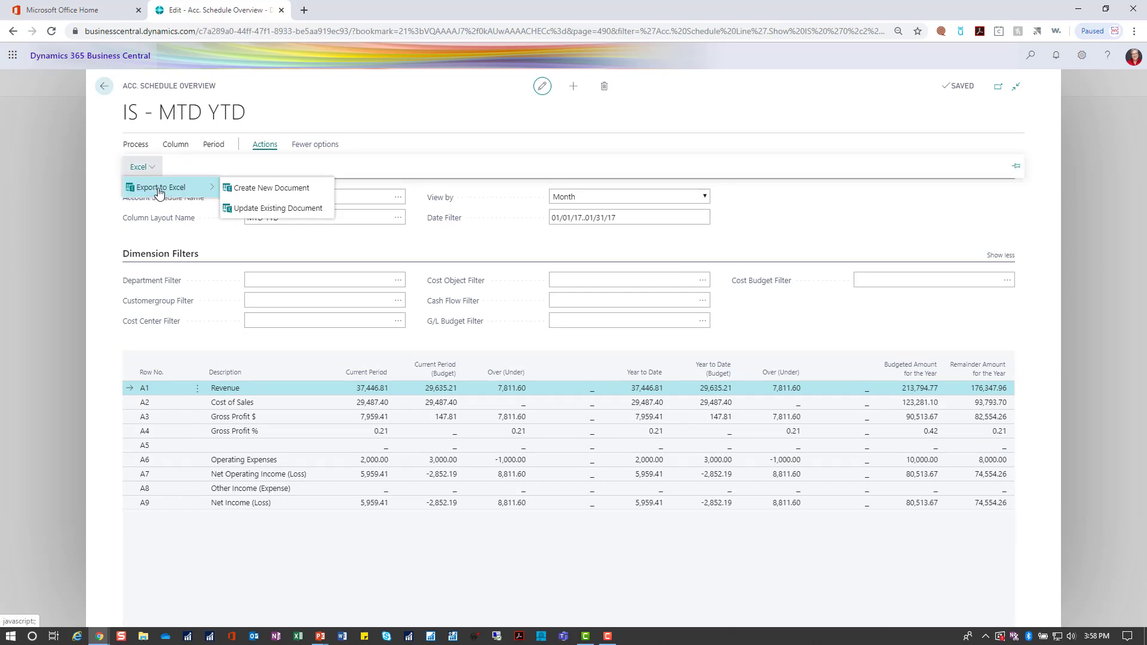
left_click(275, 195)
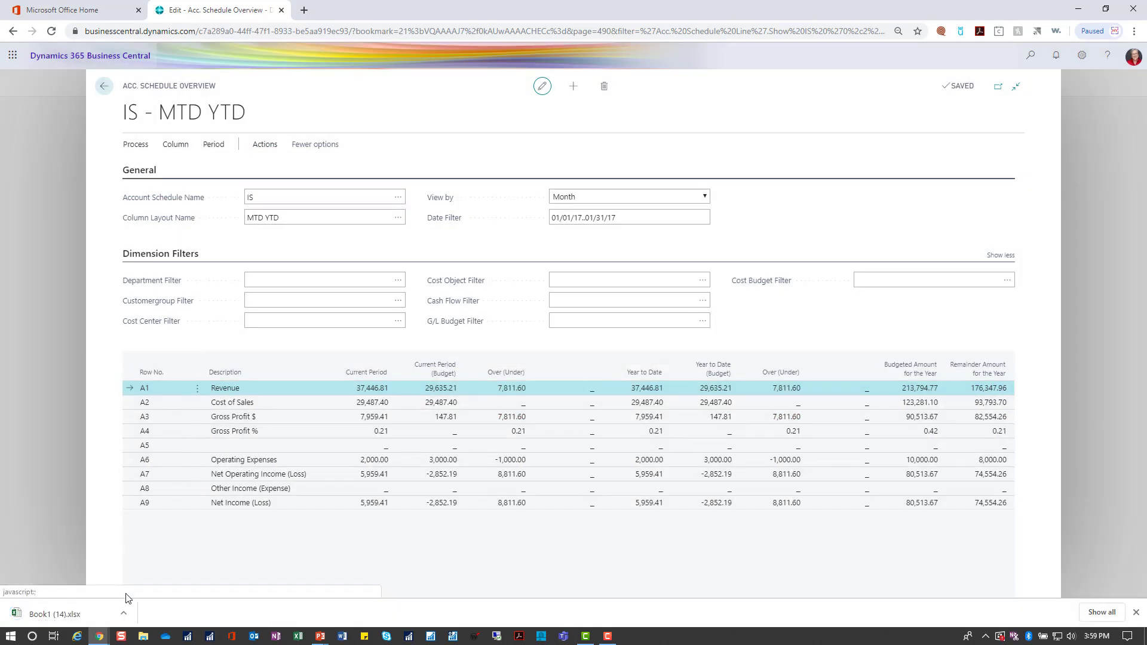
View the downloaded Book1 (14).xlsx workbook in Excel and close it.
left_click(123, 613)
left_click(143, 537)
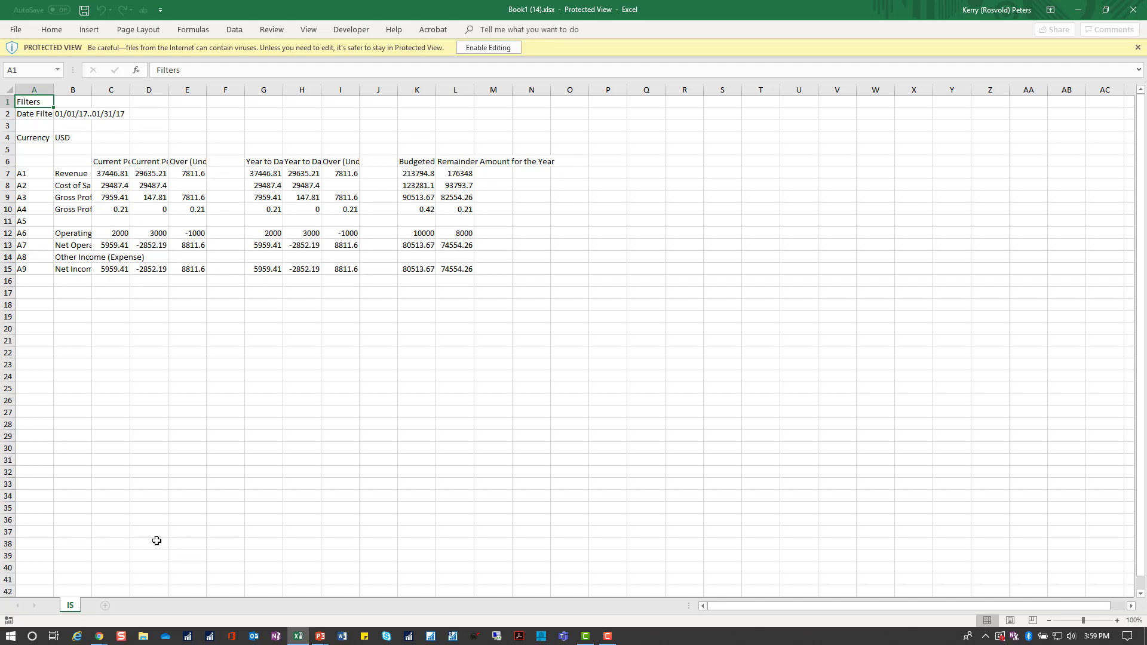
left_click(1133, 10)
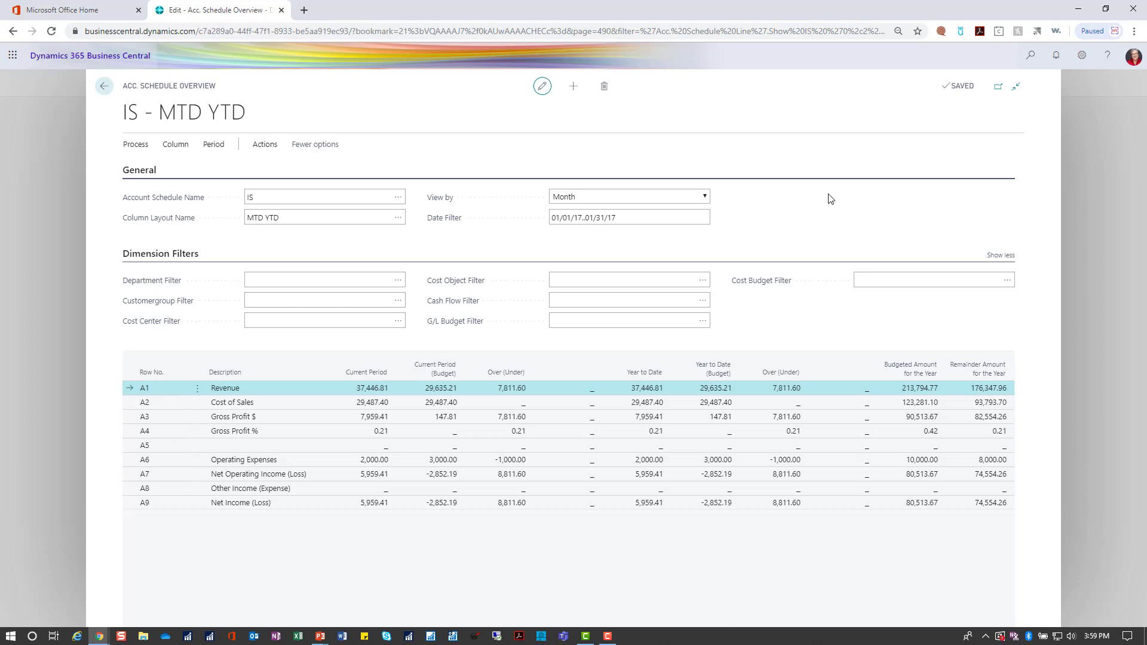
Export the schedule to Excel by updating the existing AS Export to Excel Demo.xlsx workbook from the Desktop, choosing its data sheet.
left_click(263, 150)
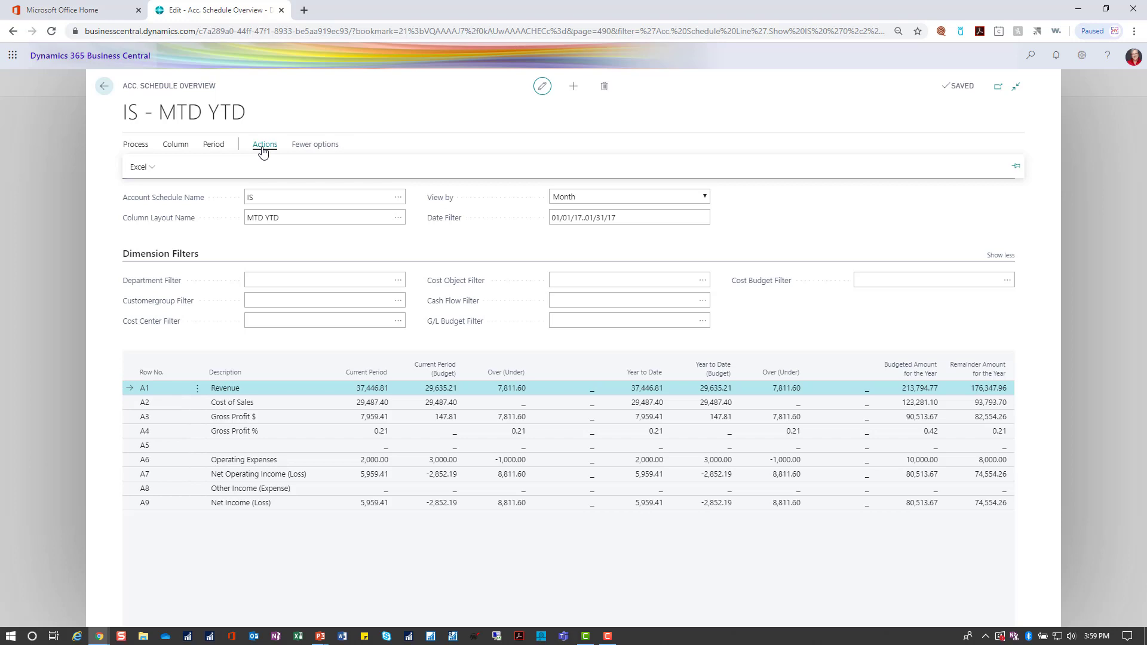
left_click(152, 172)
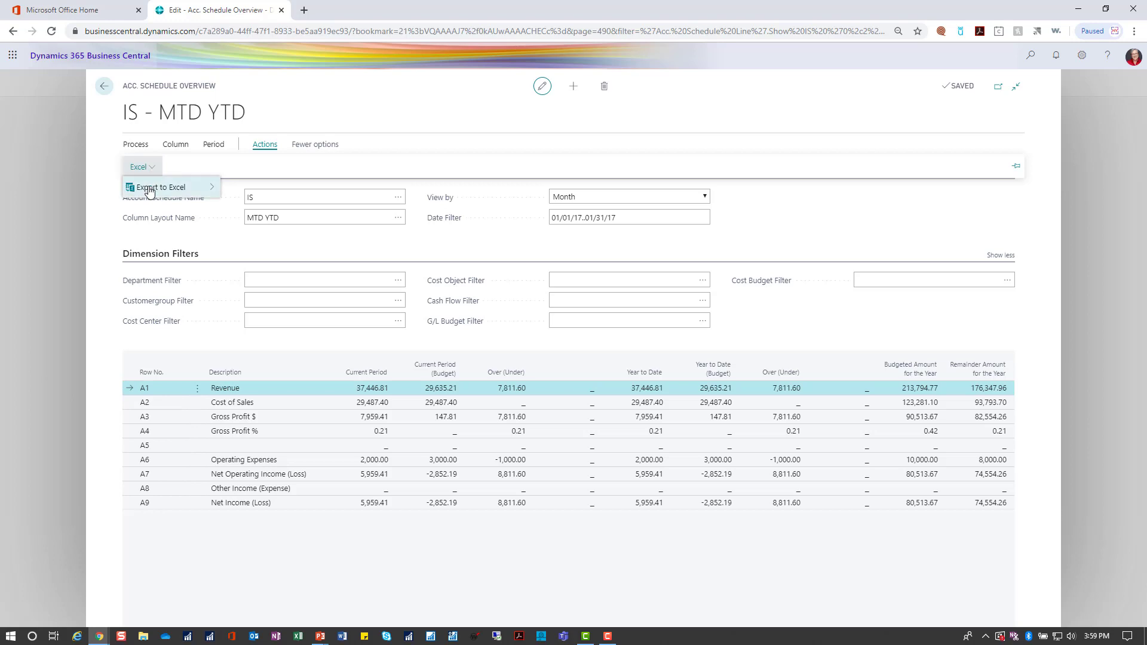
mouse_move(146, 187)
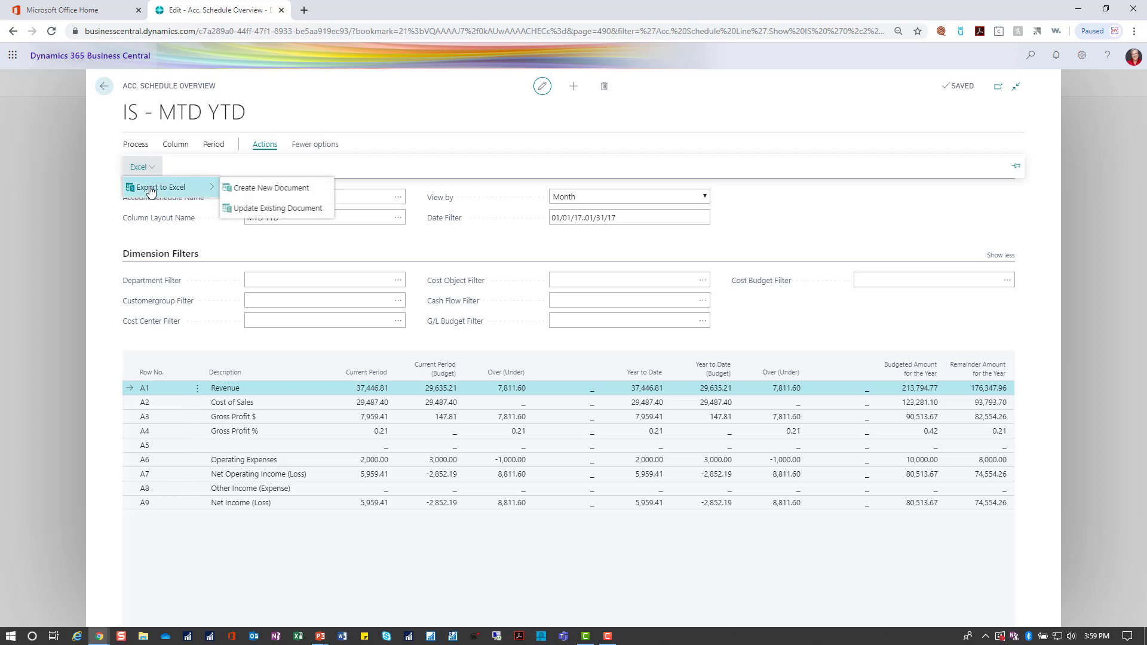
left_click(274, 209)
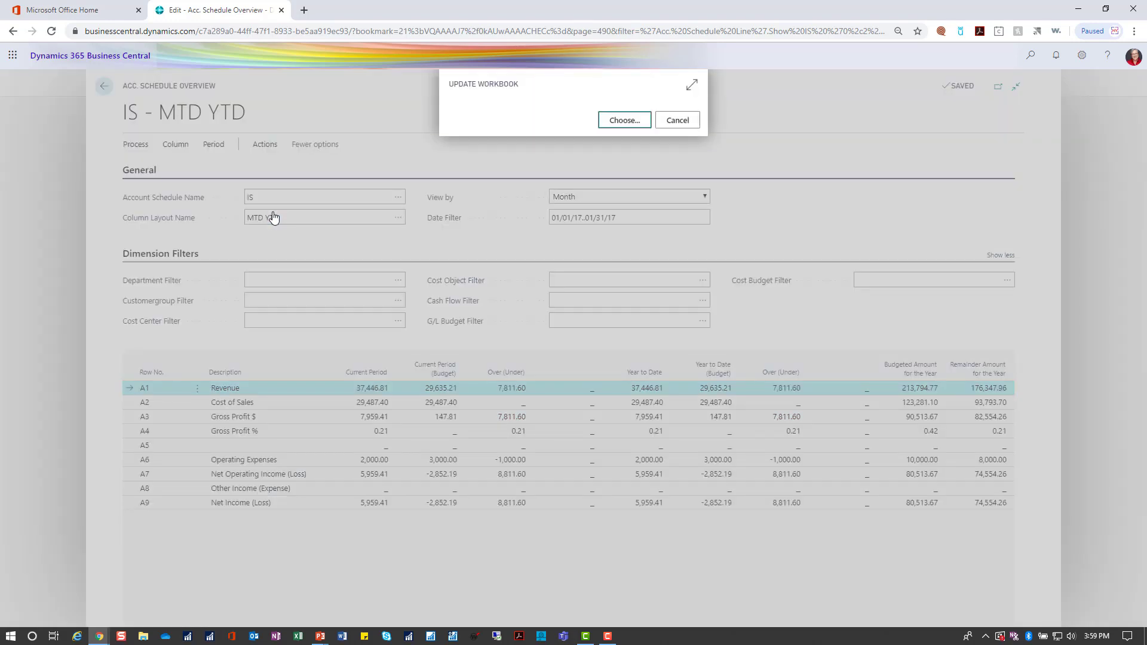
left_click(623, 121)
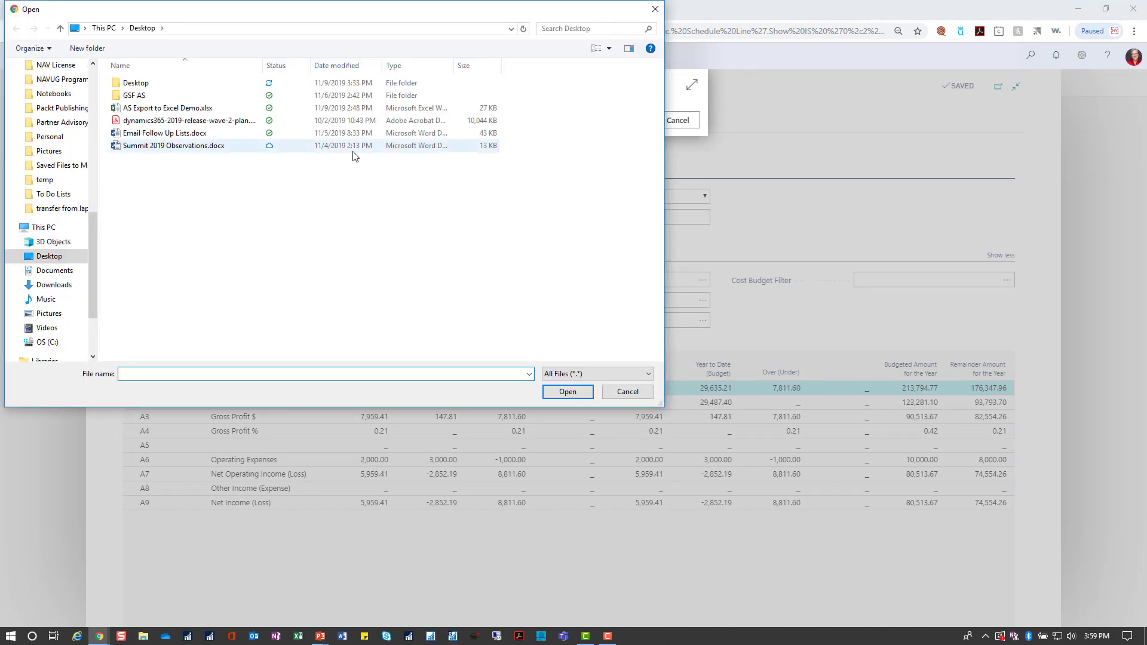
left_click(185, 111)
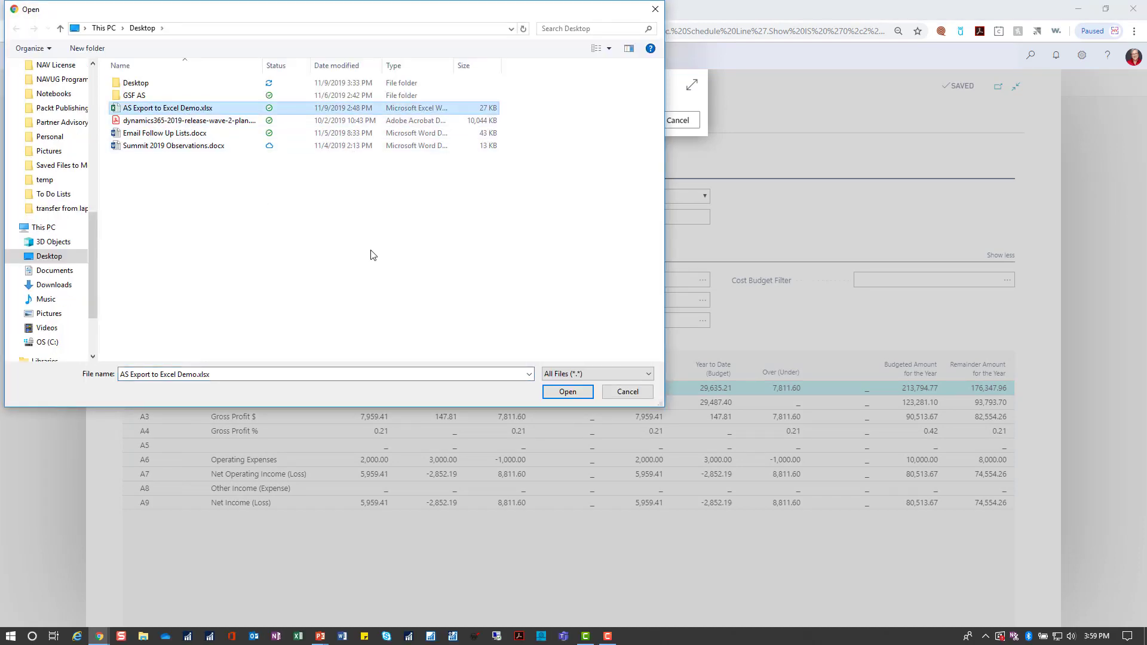
left_click(561, 394)
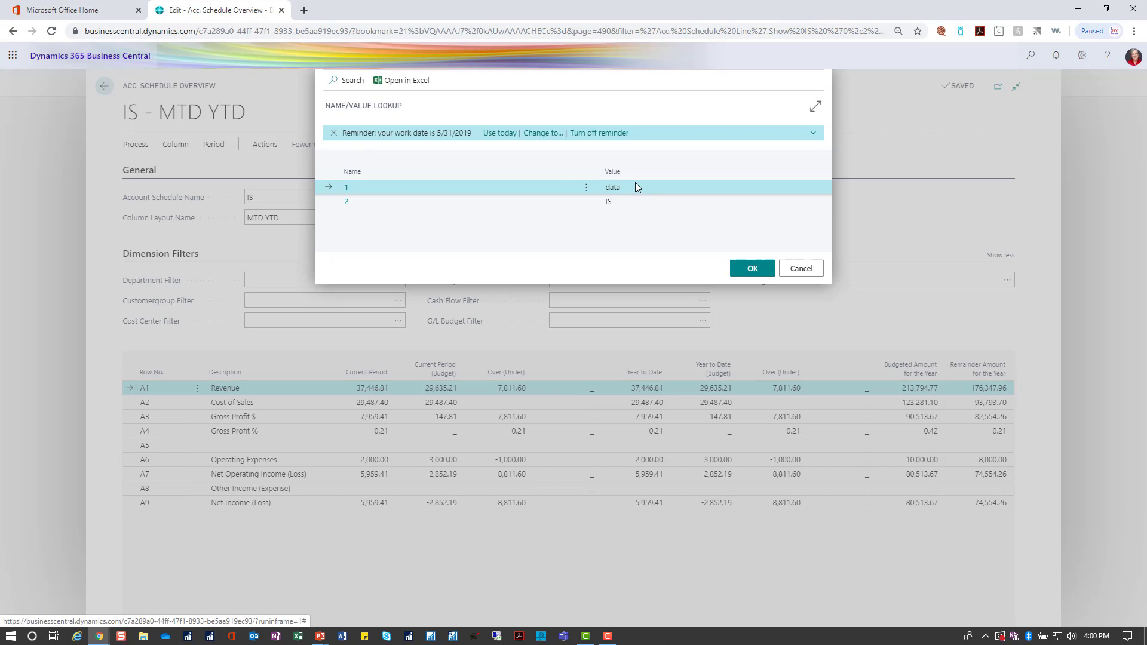
left_click(756, 269)
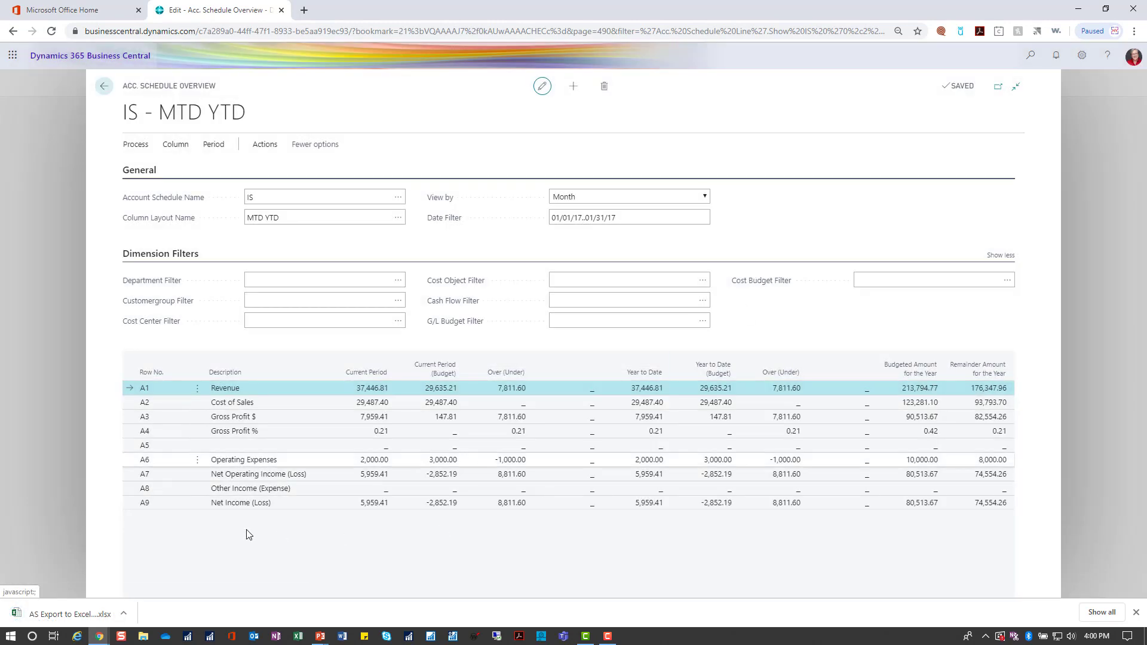
Open the updated AS Export to Excel Demo workbook with editing enabled, and close it with its changes saved.
left_click(84, 613)
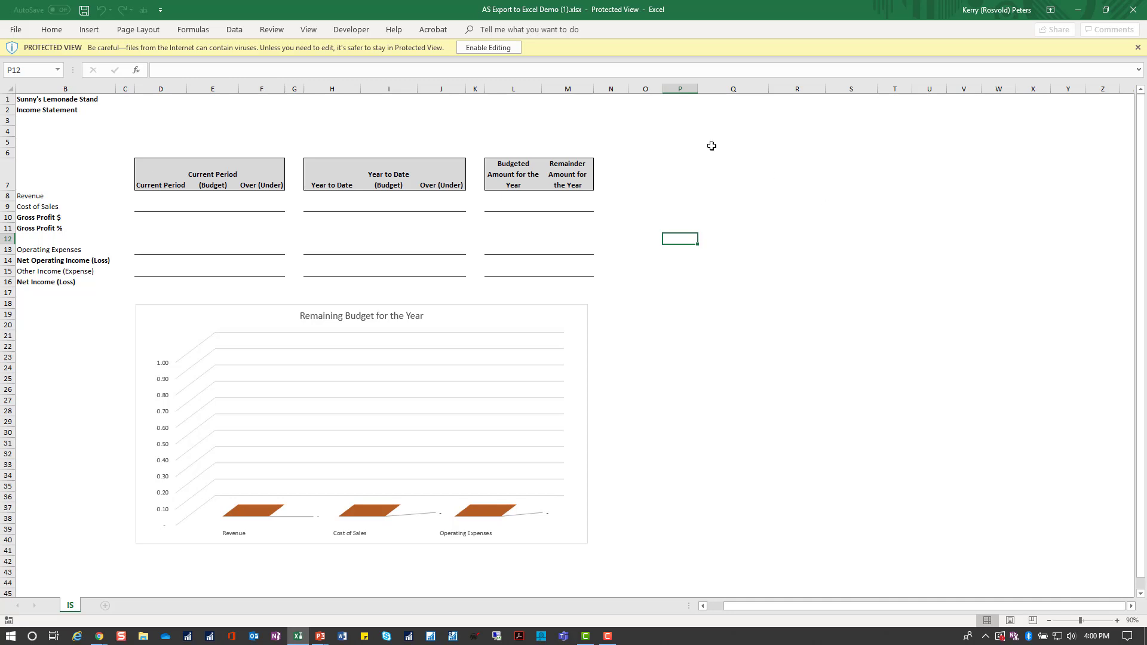
left_click(492, 47)
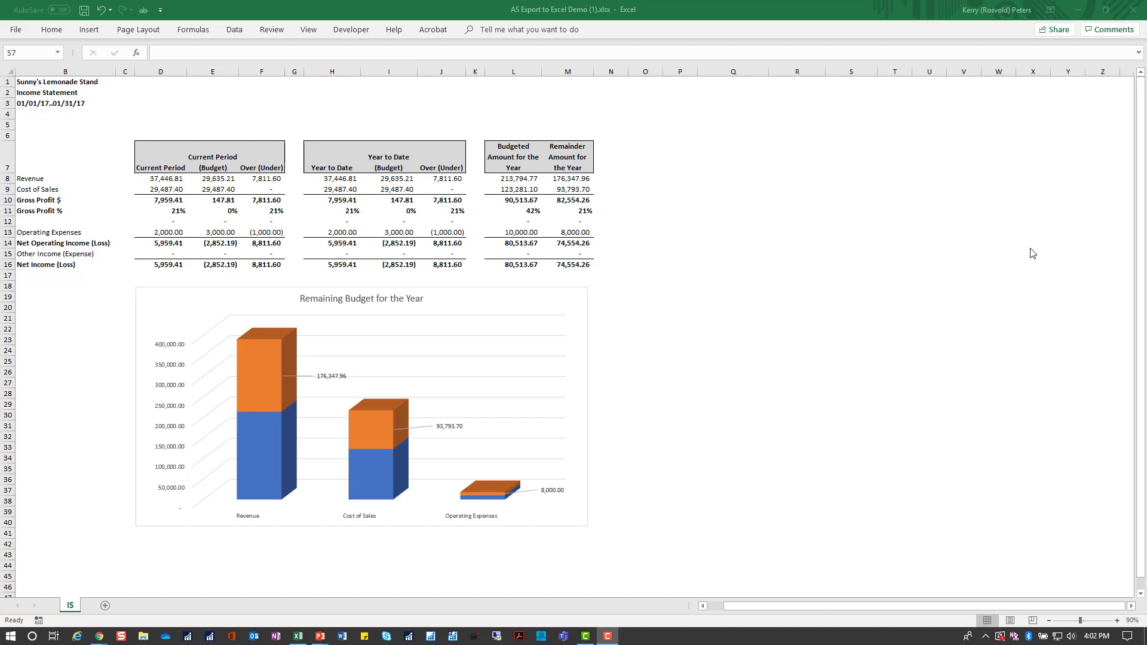
left_click(1132, 10)
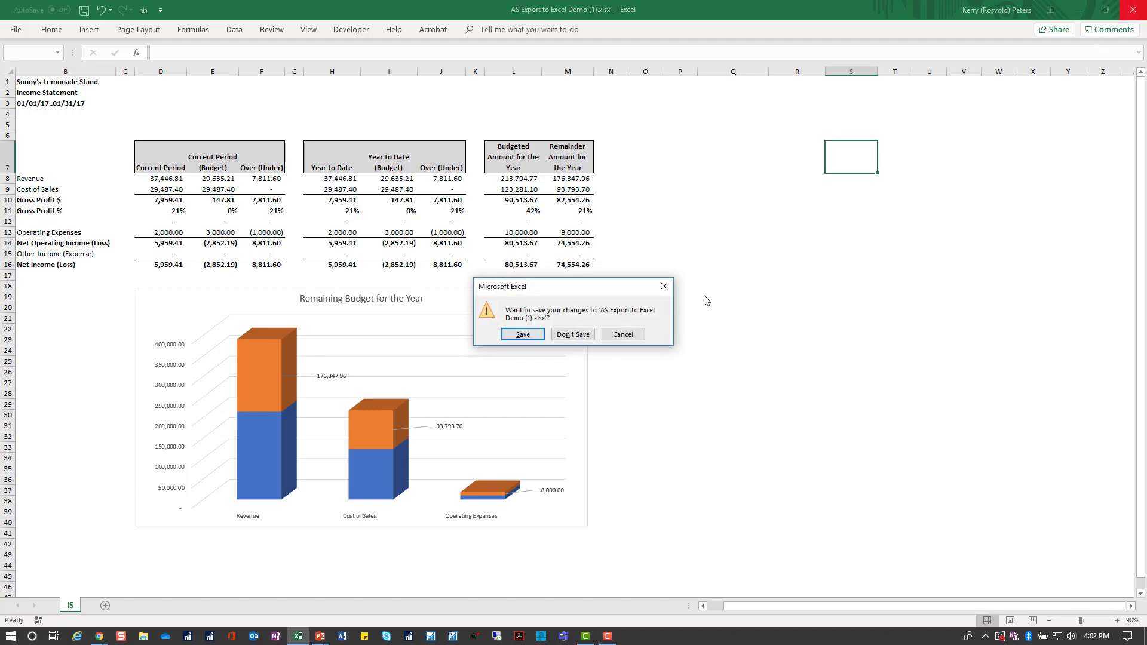
left_click(523, 335)
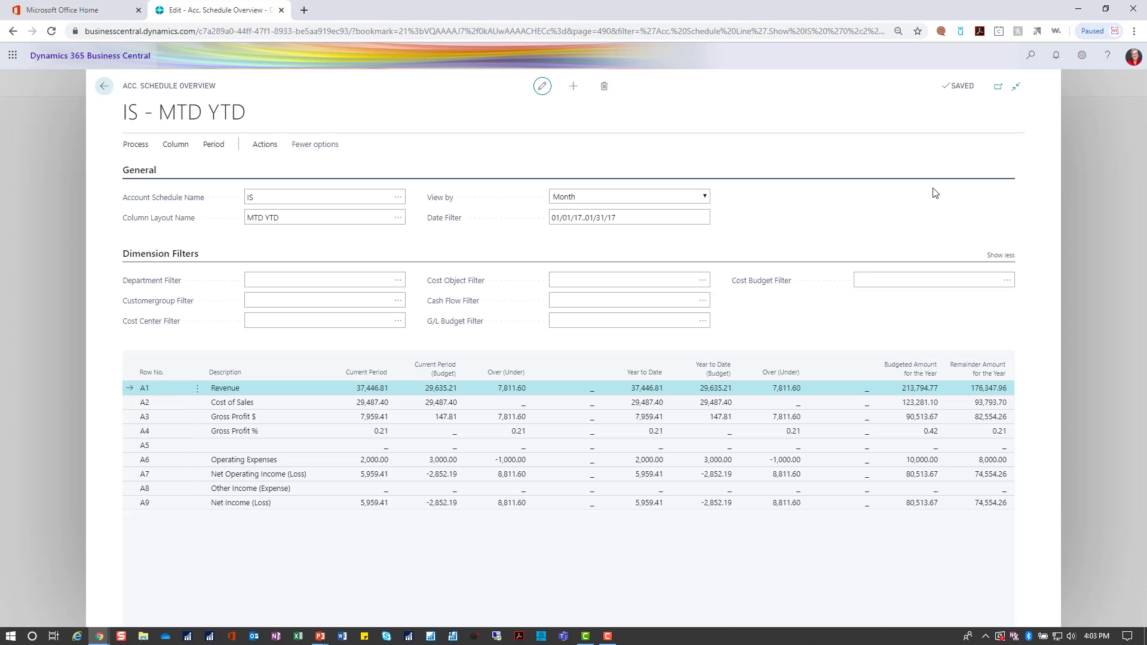
Export the IS schedule to a new Excel document again and open the downloaded Book1 (15).xlsx for editing.
left_click(264, 145)
left_click(144, 168)
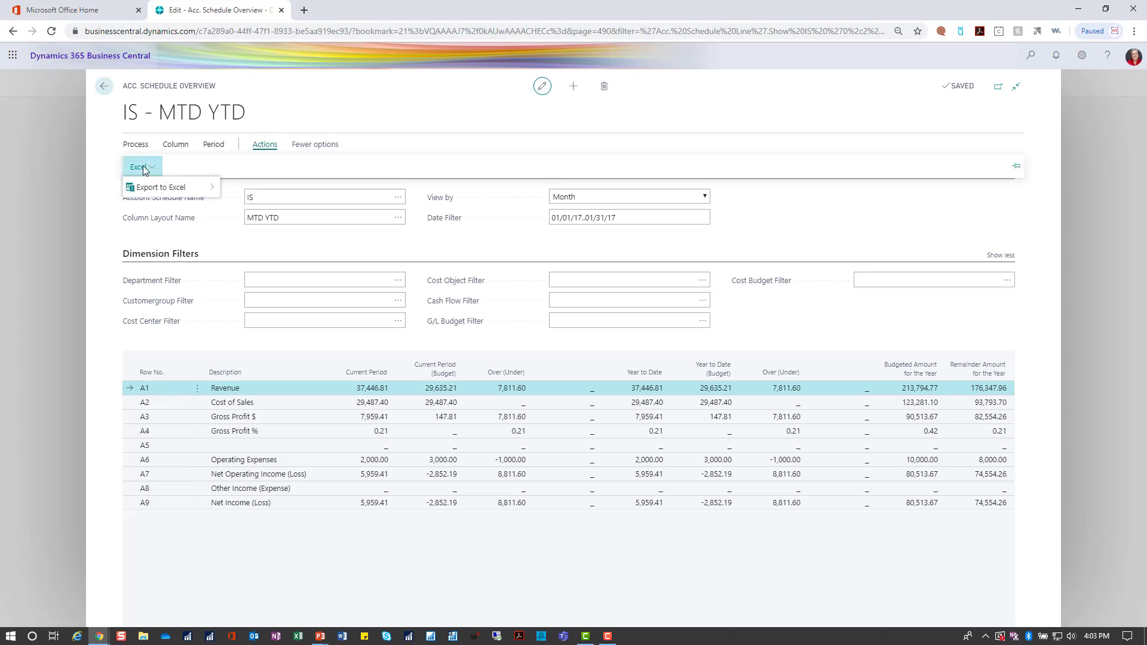
mouse_move(145, 189)
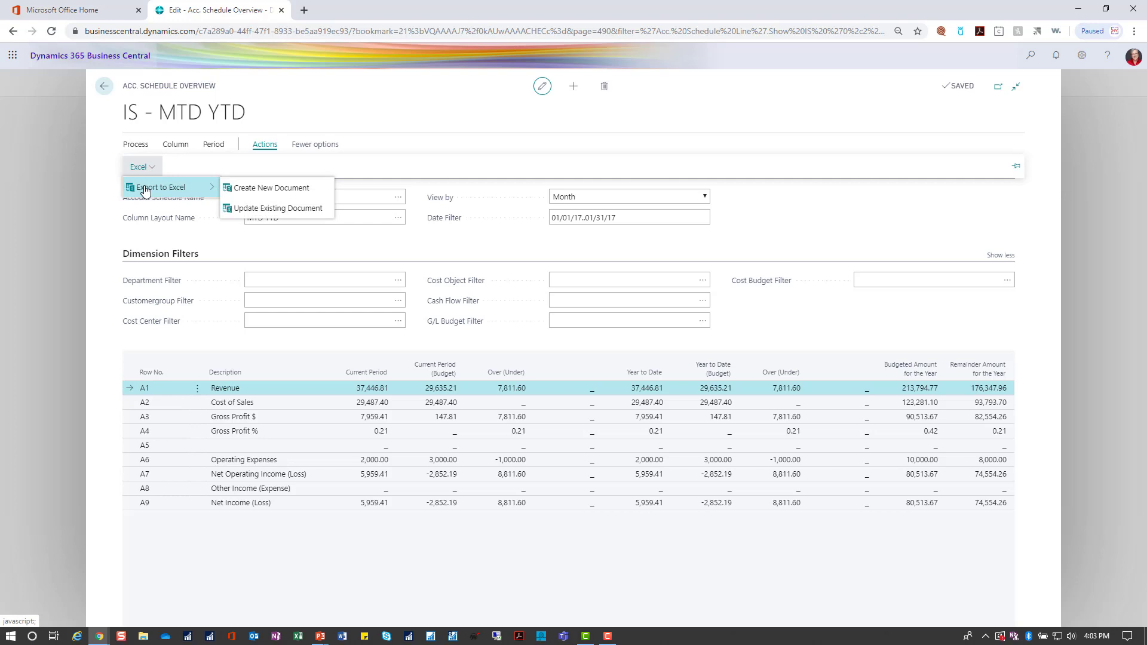
left_click(238, 188)
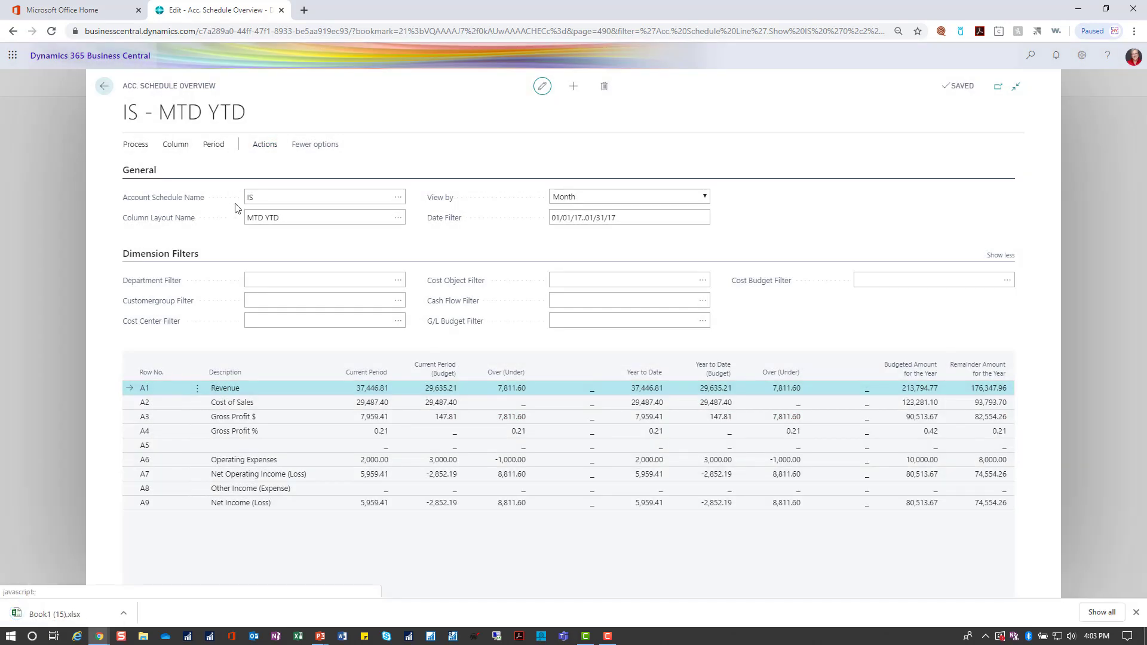
left_click(66, 615)
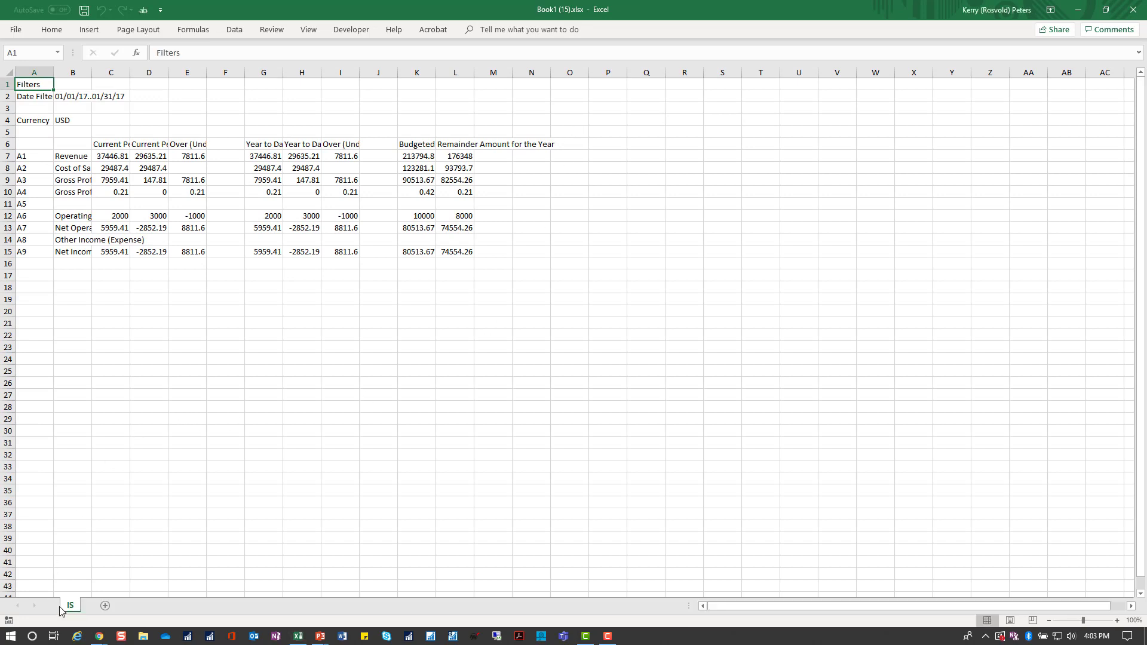
Create a copy of the IS worksheet at the end of the same workbook.
right_click(60, 609)
mouse_move(141, 551)
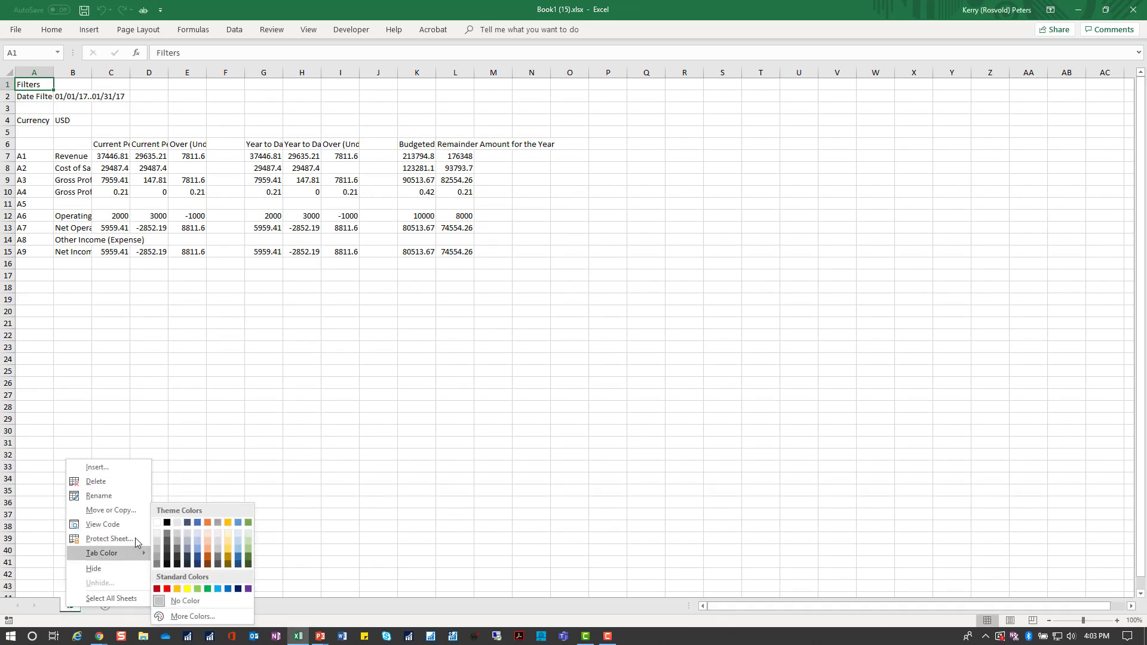
left_click(107, 510)
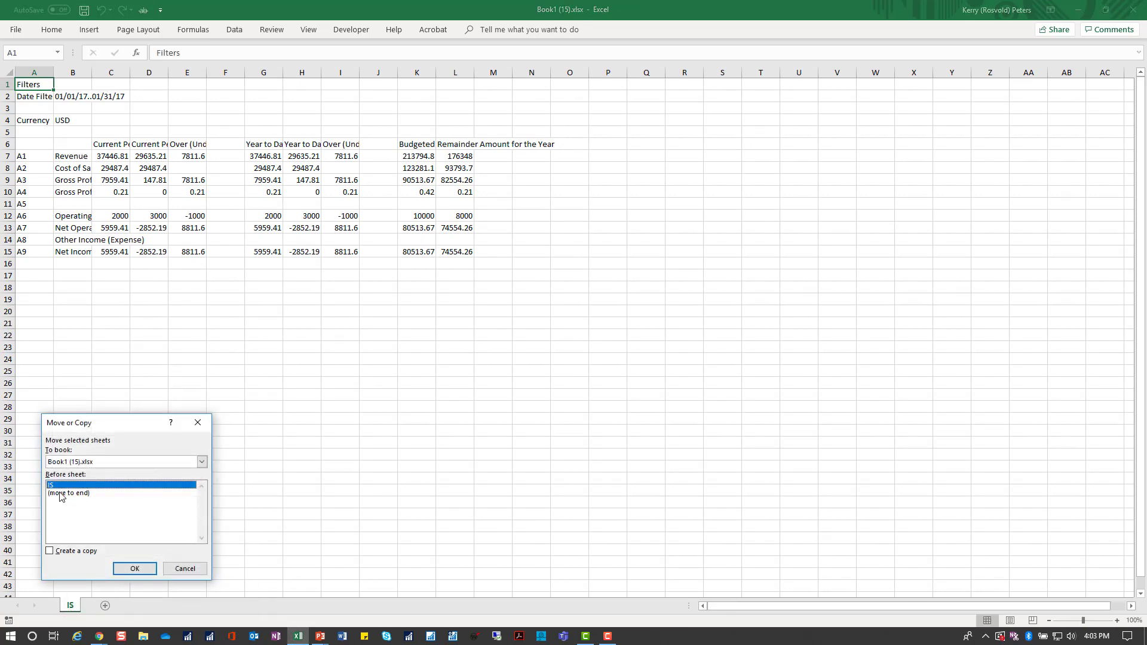
left_click(60, 493)
left_click(76, 551)
left_click(135, 568)
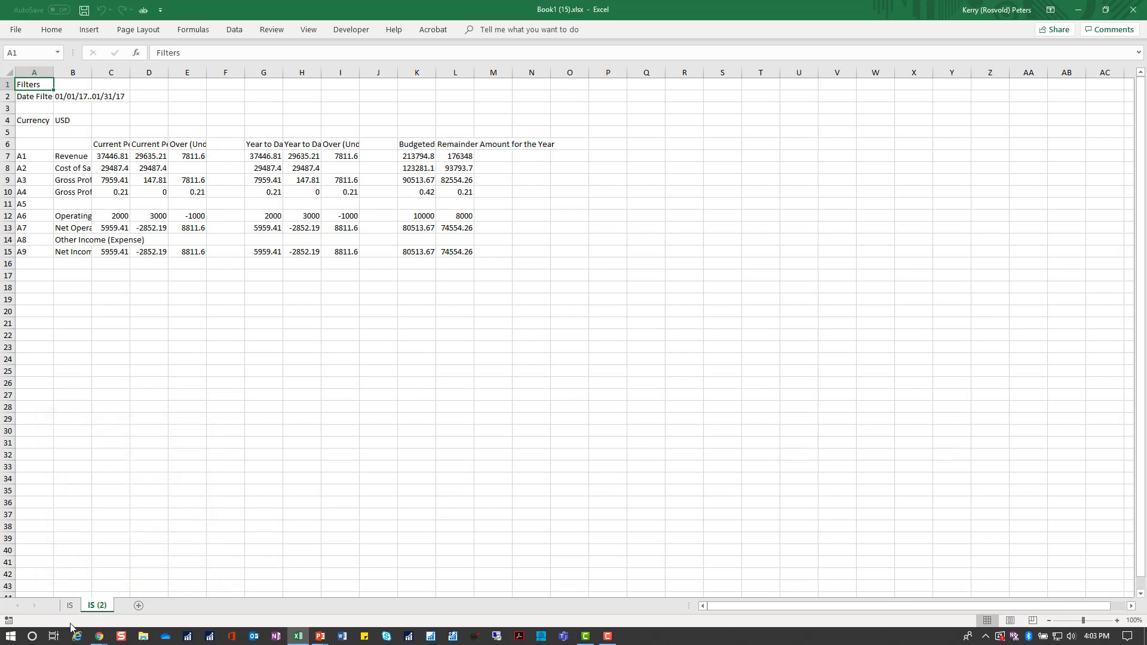
Rename the original worksheet to data and the copied worksheet to IS.
double_click(69, 605)
type("dat")
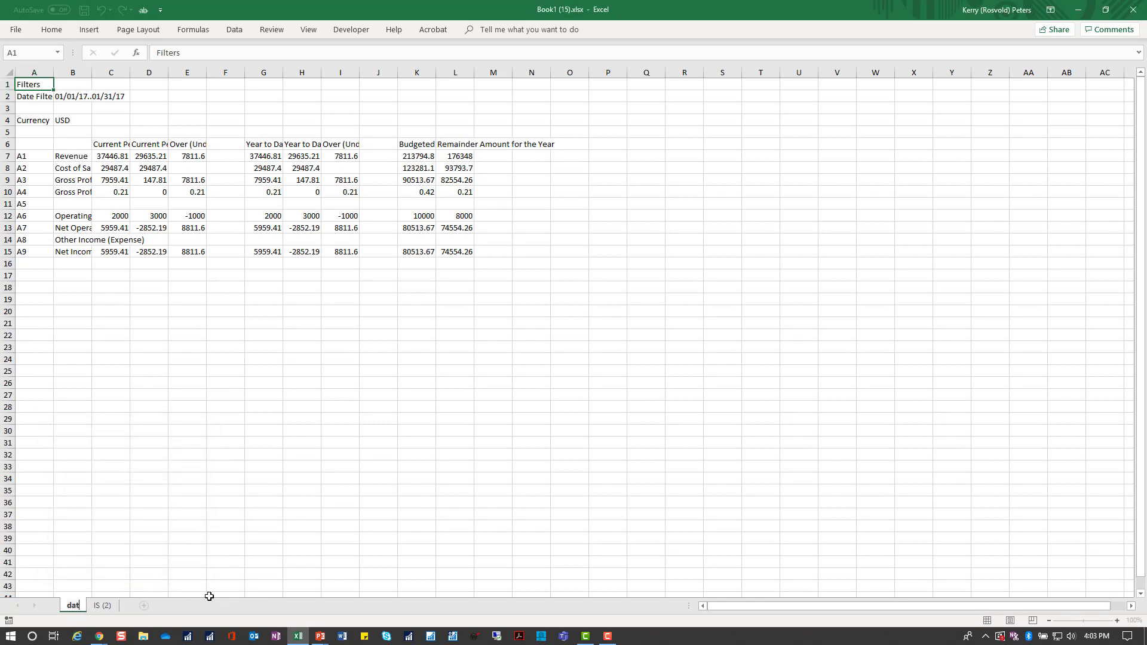
type("a")
left_click(113, 606)
Link cell C7 on the IS sheet to the data sheet with =data!C7 and fill the formula across C7:L15.
left_click(120, 155)
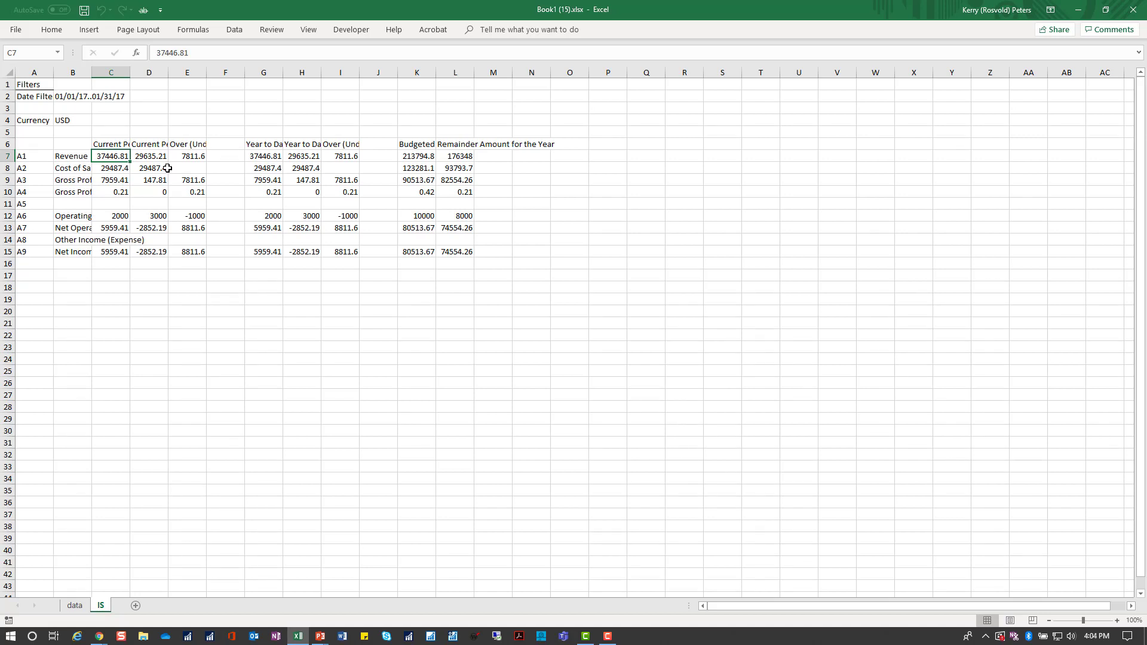
type("=")
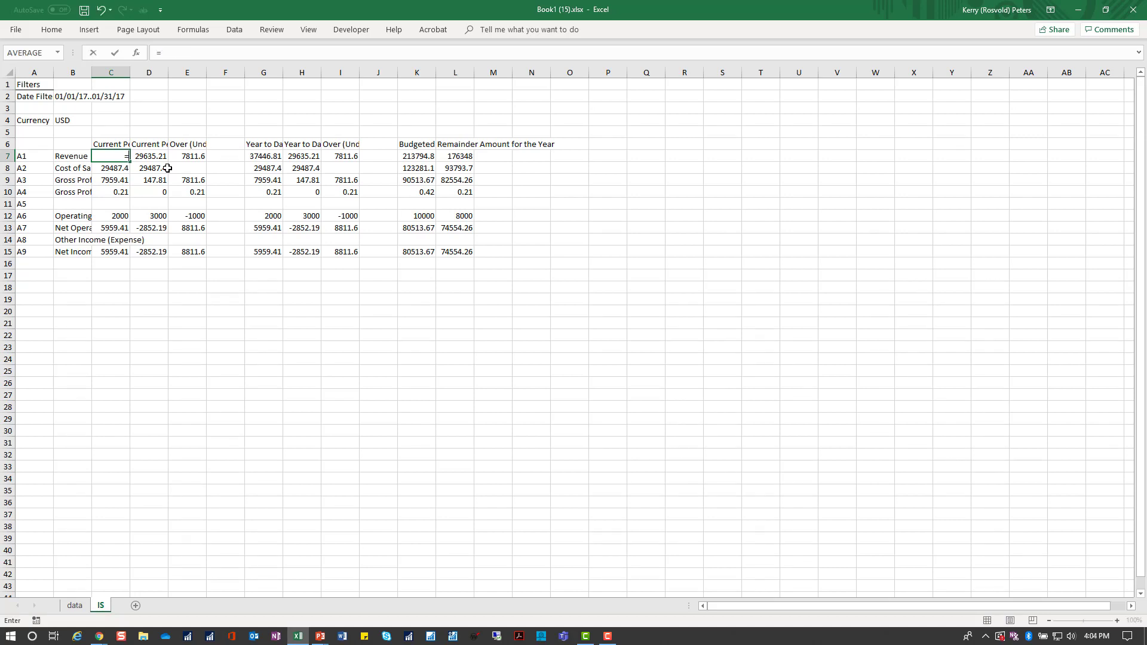
left_click(74, 607)
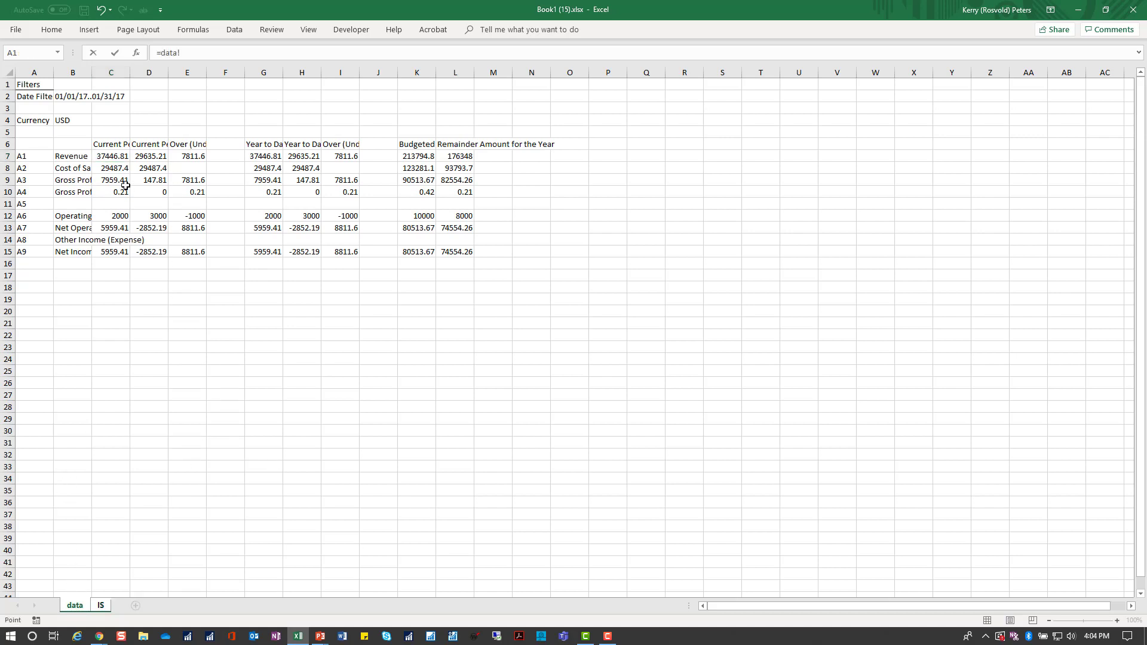
left_click(106, 155)
key("Return")
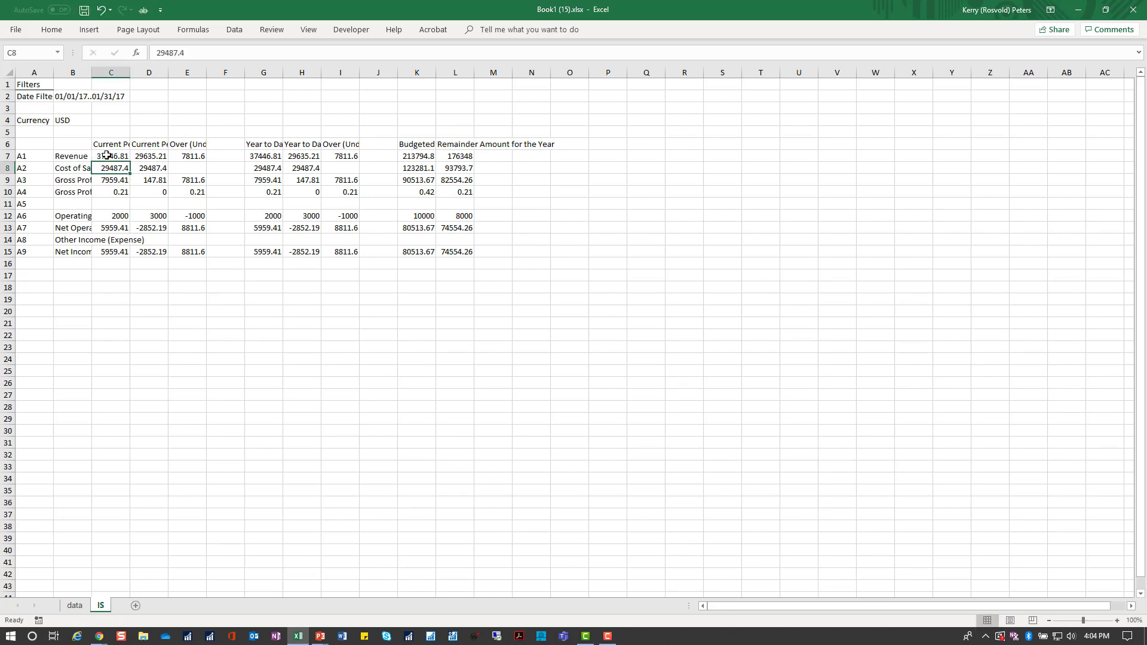
left_click(106, 155)
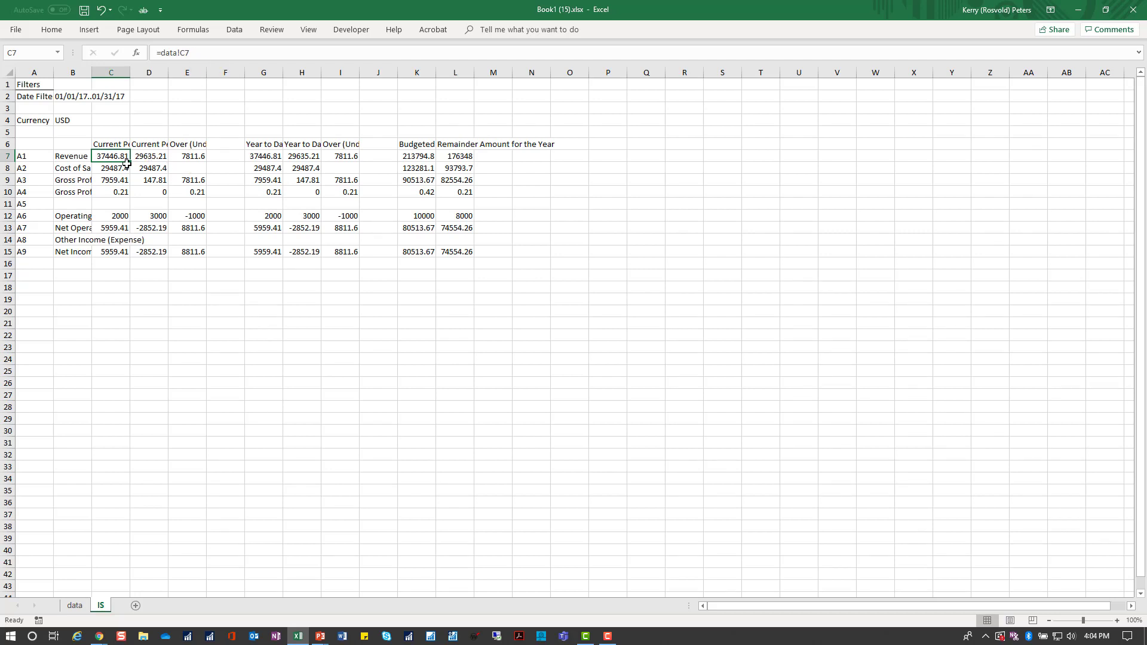
left_click_drag(130, 163, 476, 257)
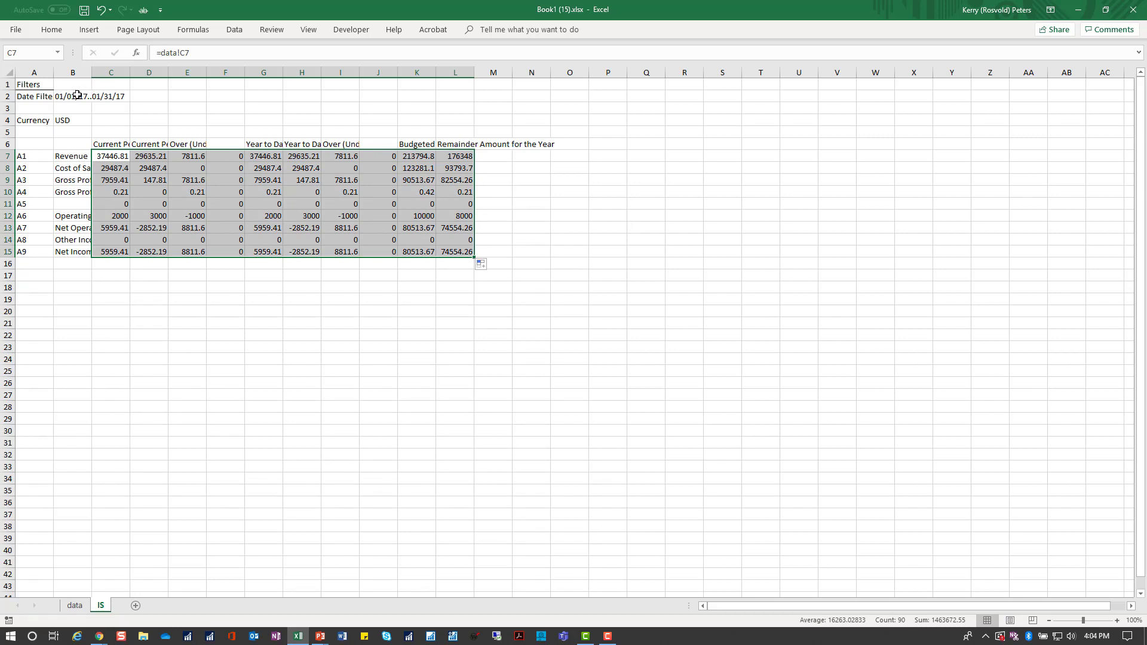
Format cell B2 on the IS sheet as General and link it to the data sheet's date filter with =data!B2.
left_click(51, 30)
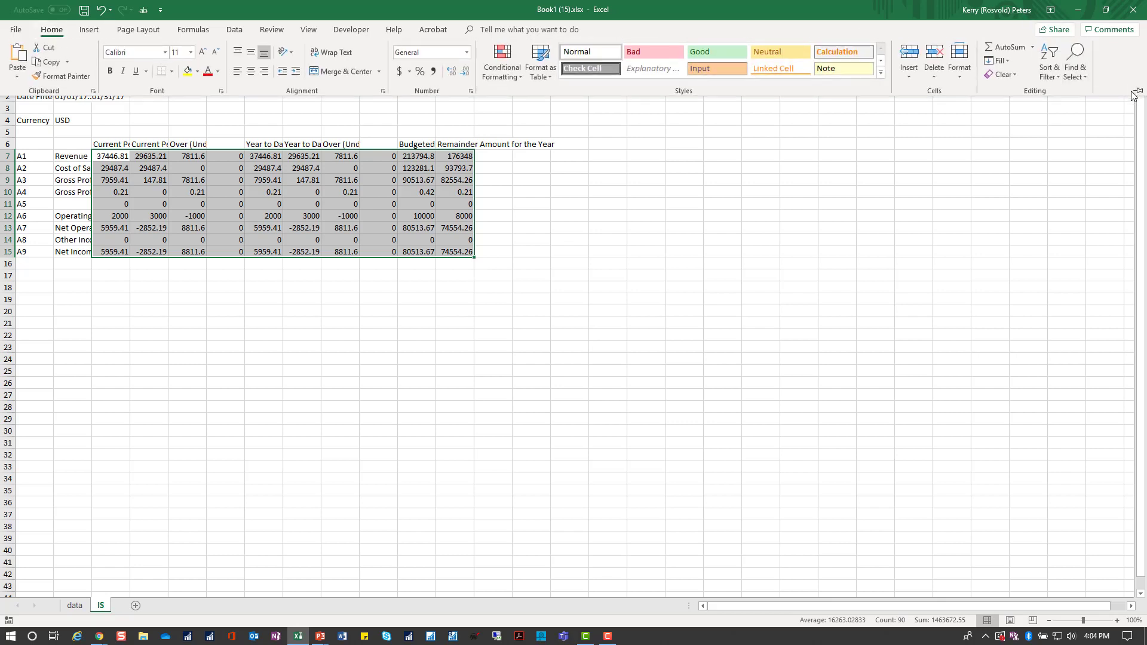
left_click(1136, 91)
left_click(72, 154)
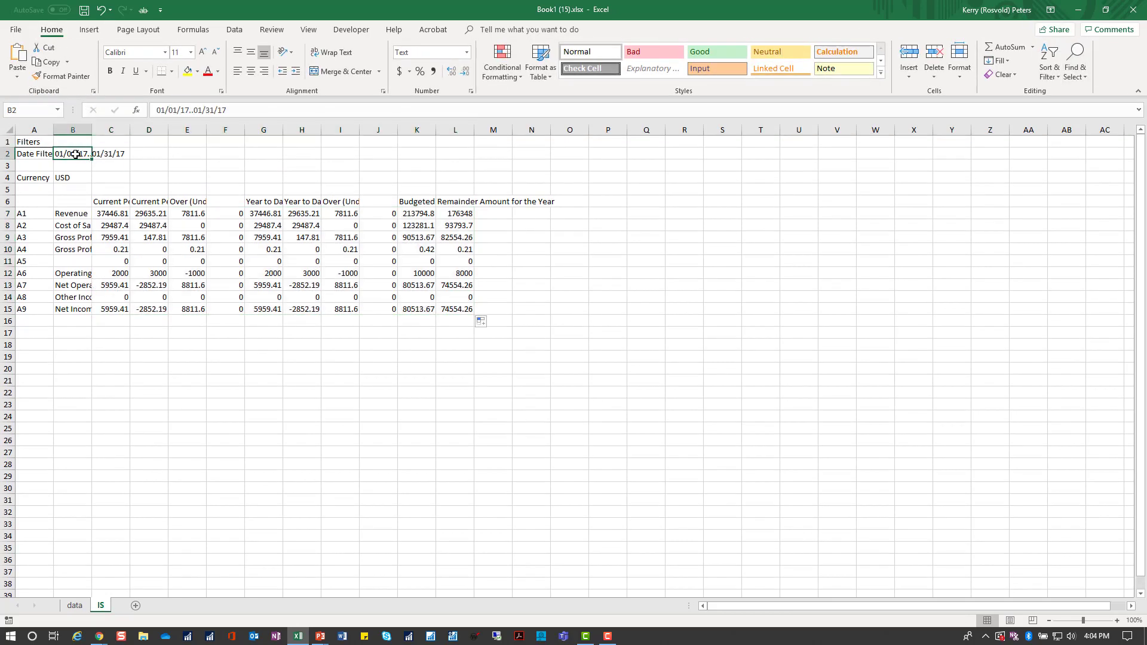
left_click(468, 54)
left_click(444, 80)
type("=")
left_click(74, 605)
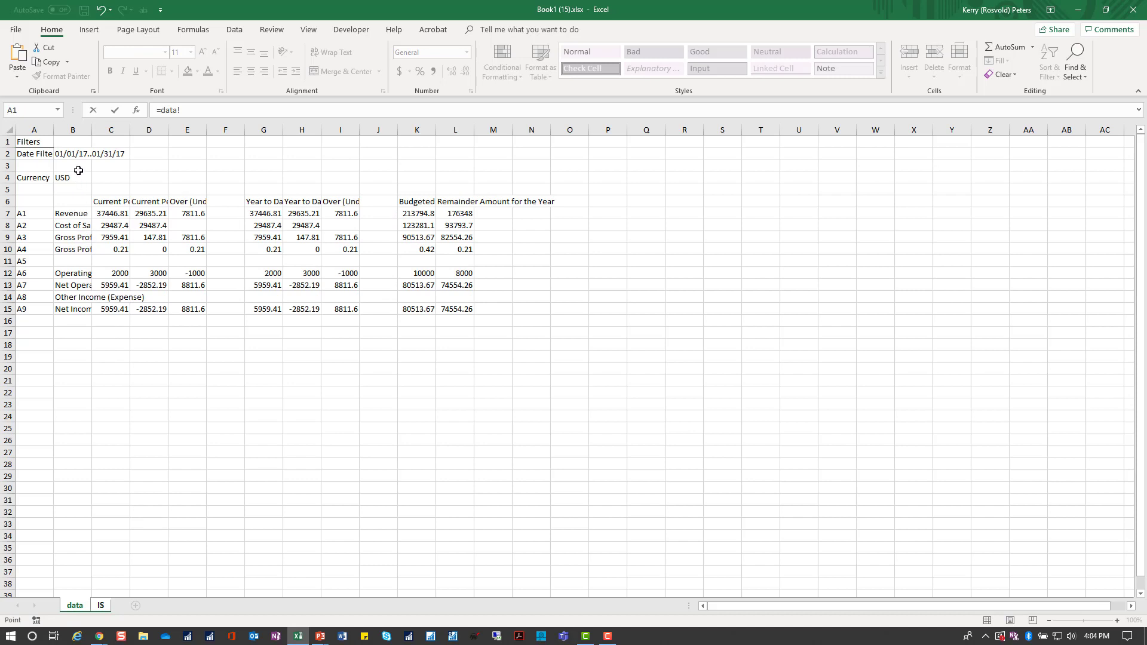
left_click(87, 153)
key("Return")
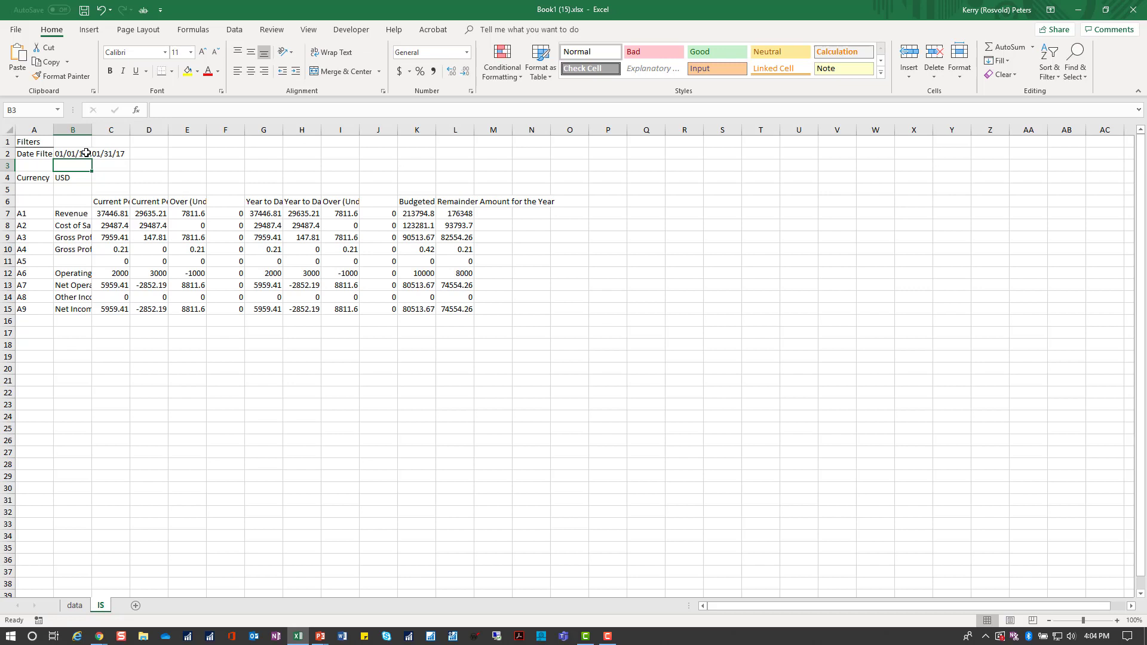
Hide the data worksheet.
right_click(76, 605)
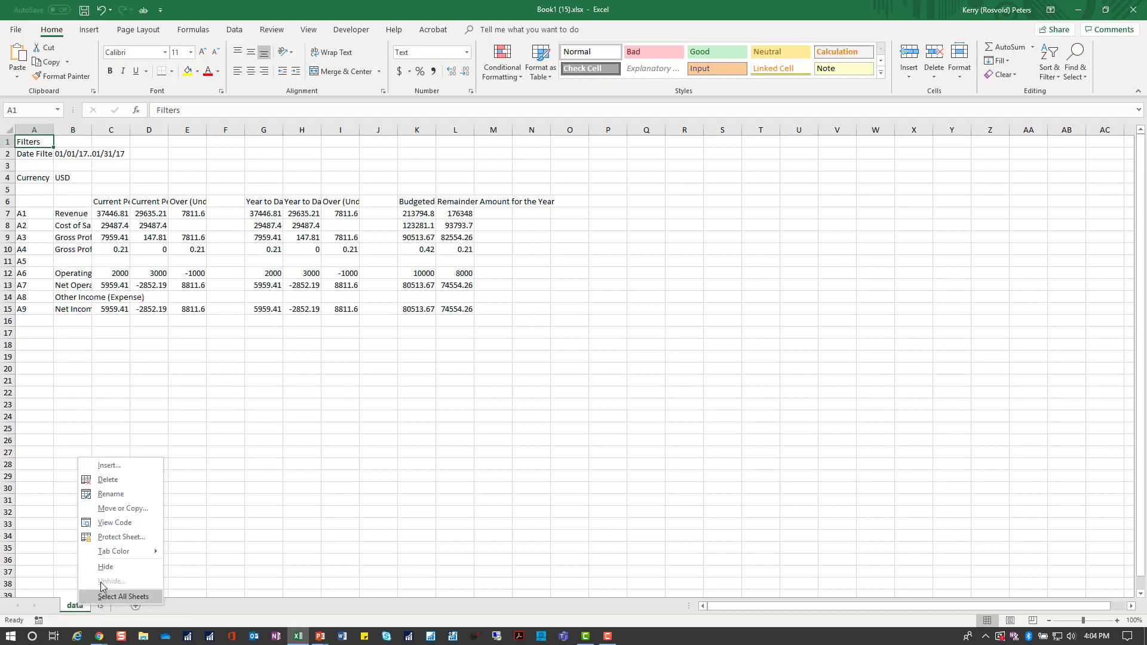
left_click(114, 567)
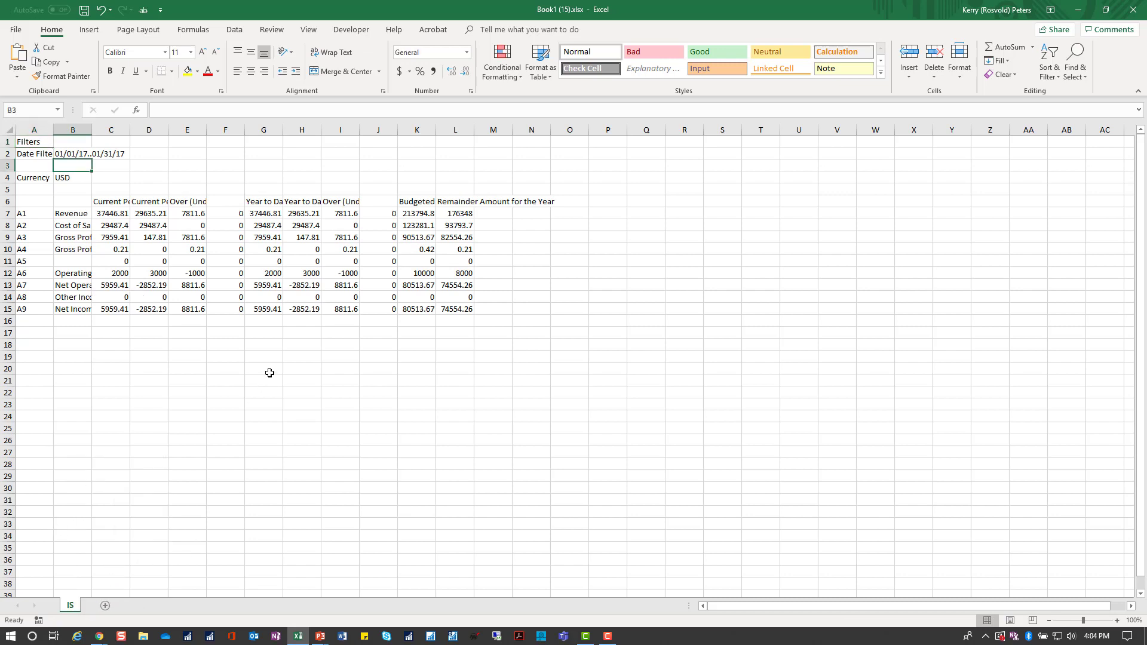
Clear the contents of spacer columns F and J and the blank row's cells C11:L11 on the IS sheet.
left_click(227, 127)
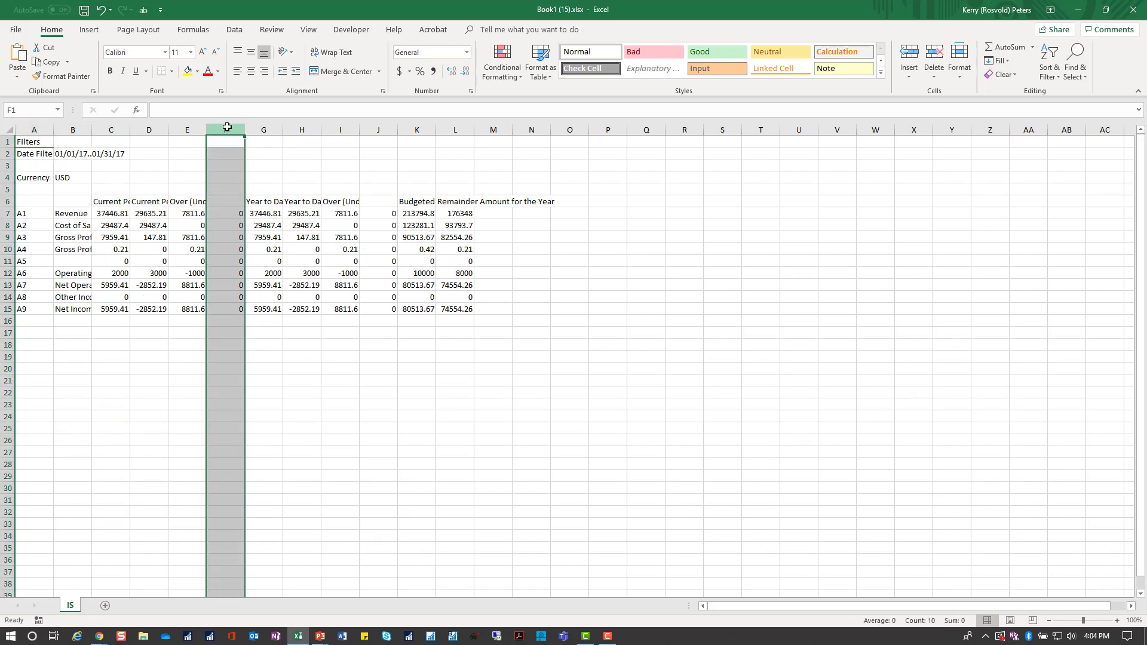
key("Delete")
left_click(378, 128)
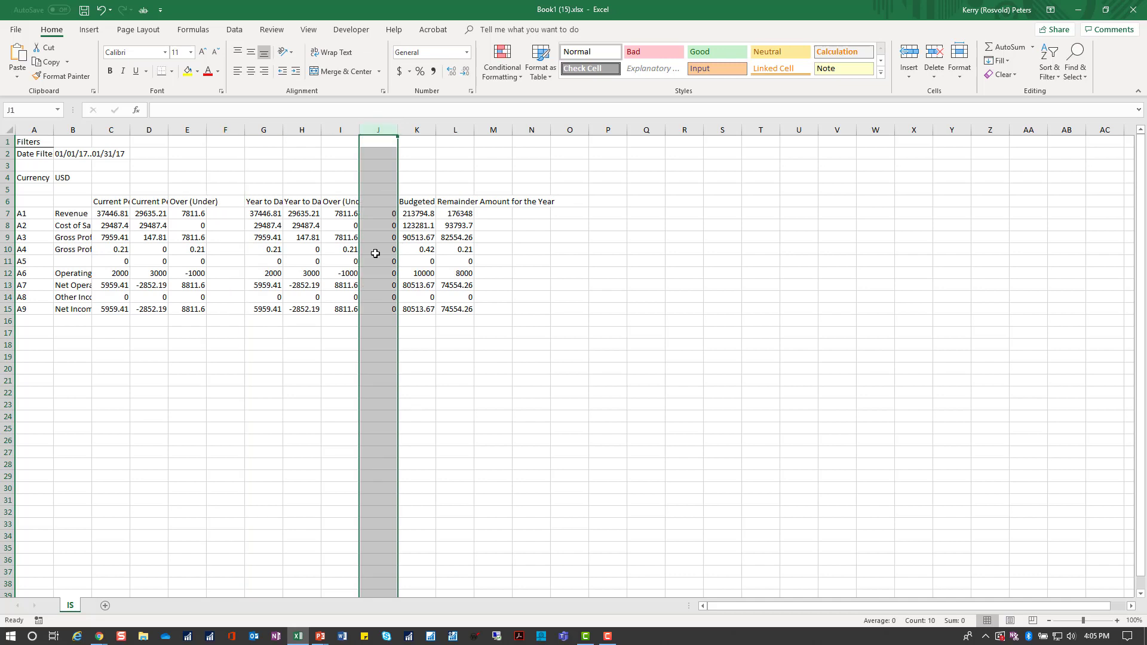
key("Delete")
left_click_drag(101, 260, 457, 261)
key("Delete")
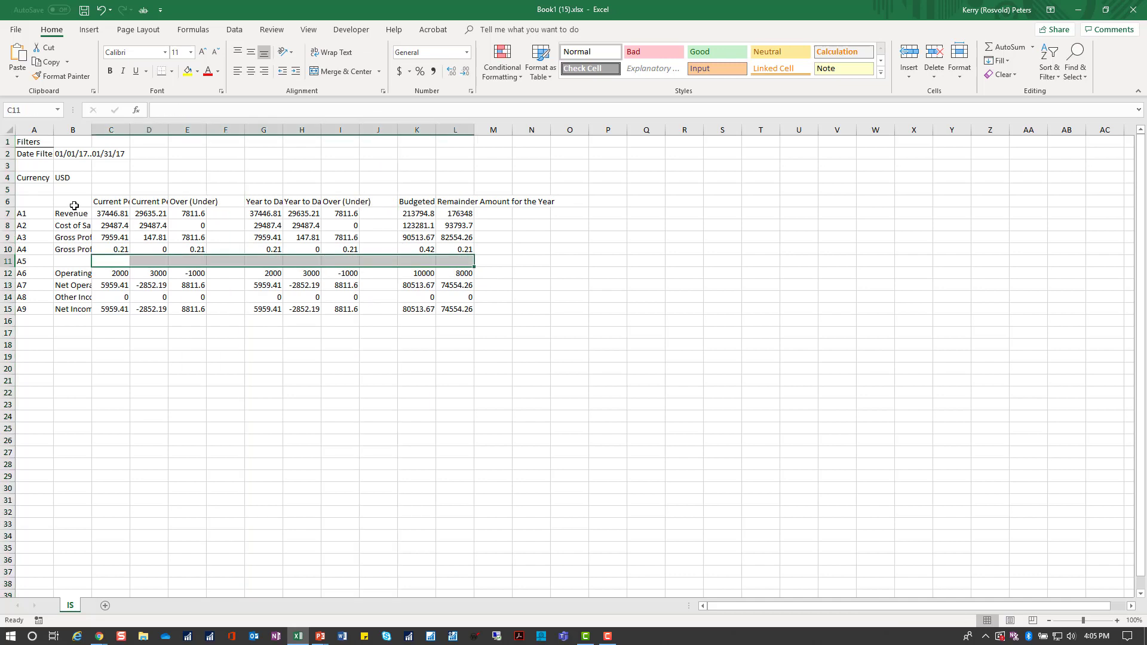
Apply comma style without decimal places to the amounts in C7:L15.
left_click_drag(124, 219, 462, 309)
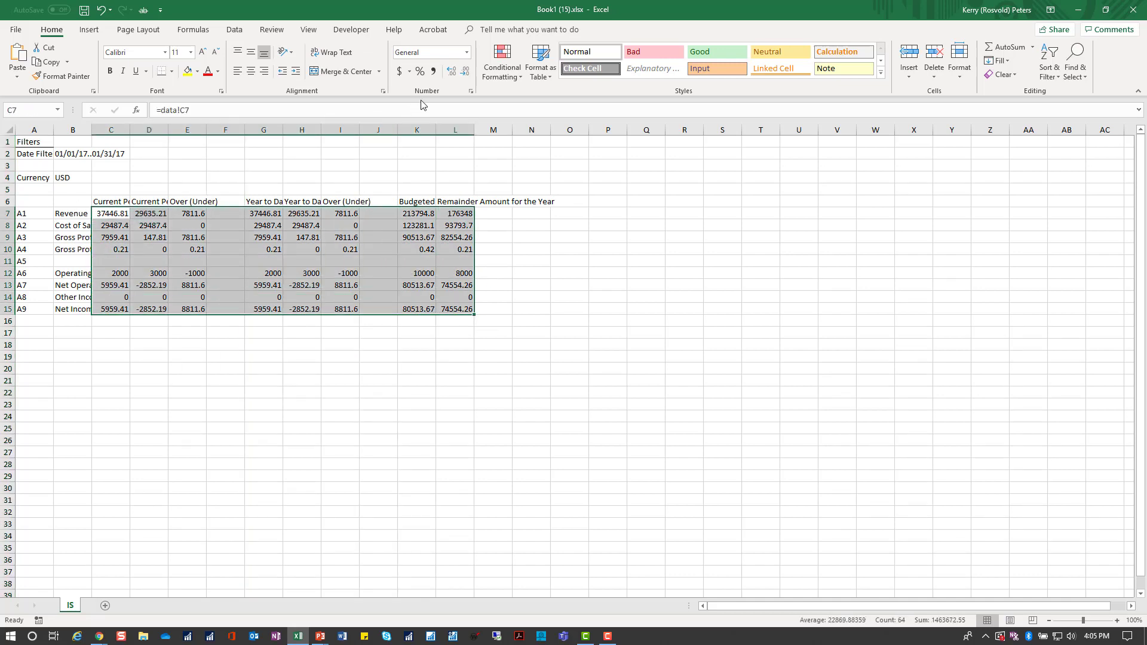
left_click(433, 72)
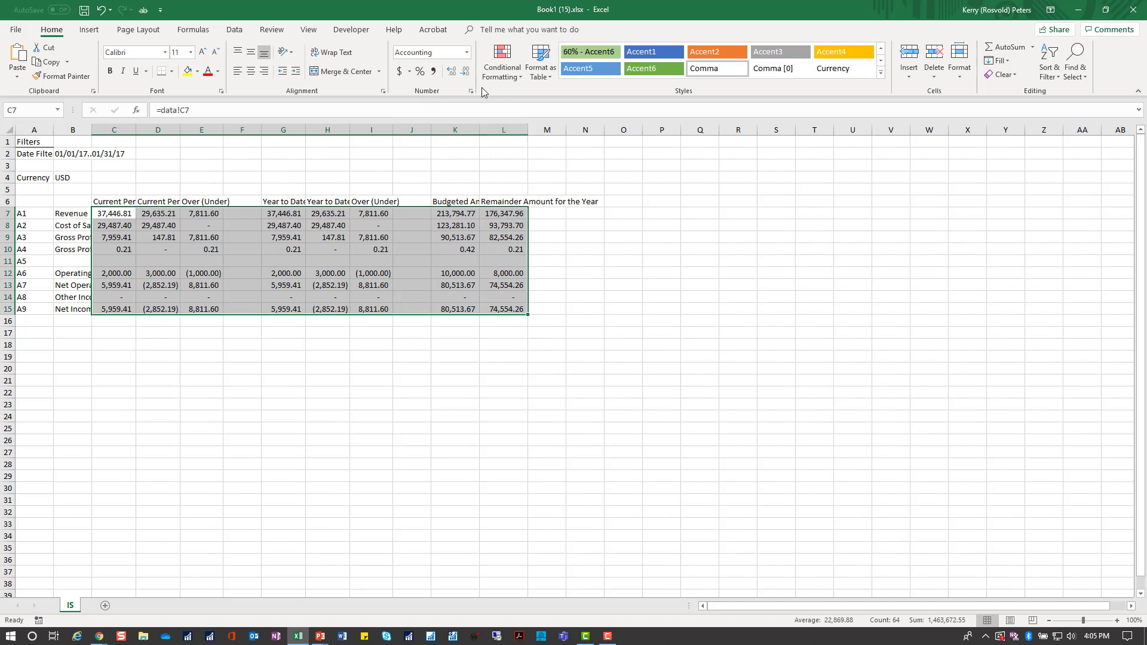
left_click(465, 71)
left_click(465, 71)
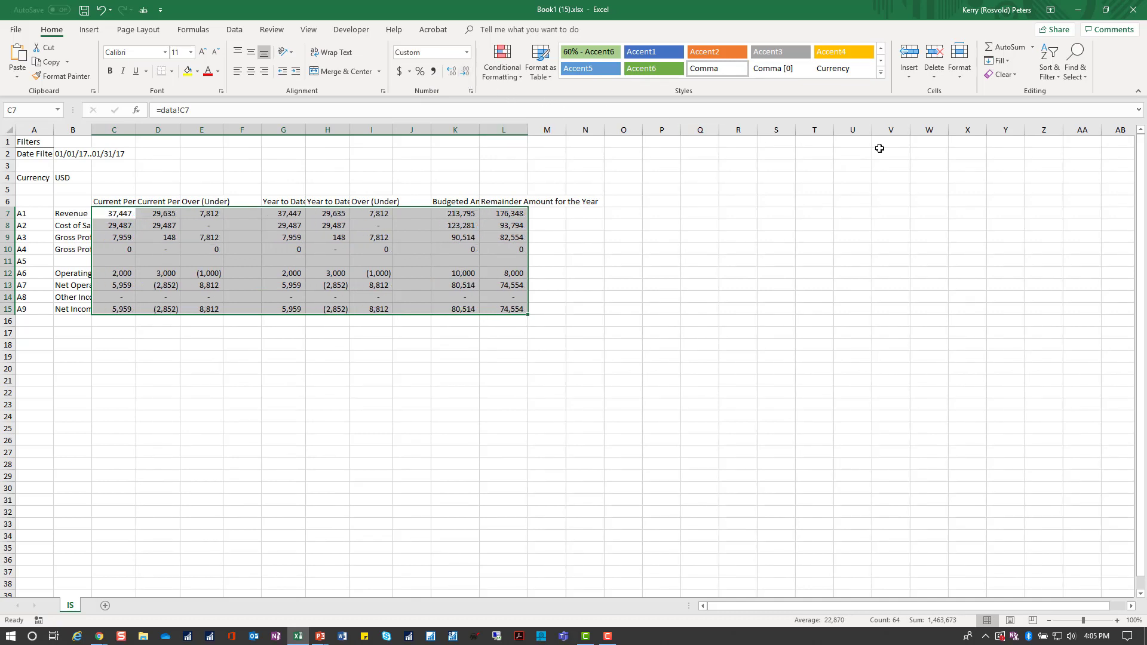
AutoFit columns C through L to the amounts in C7:L15 and column B to its descriptions.
left_click(959, 59)
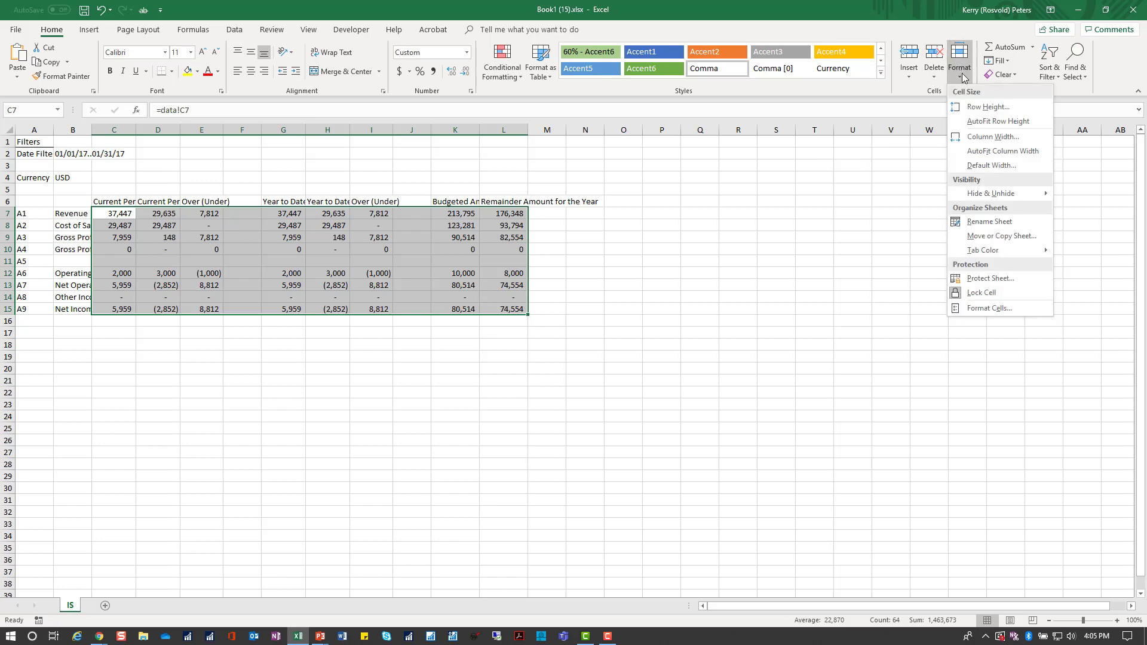
left_click(996, 151)
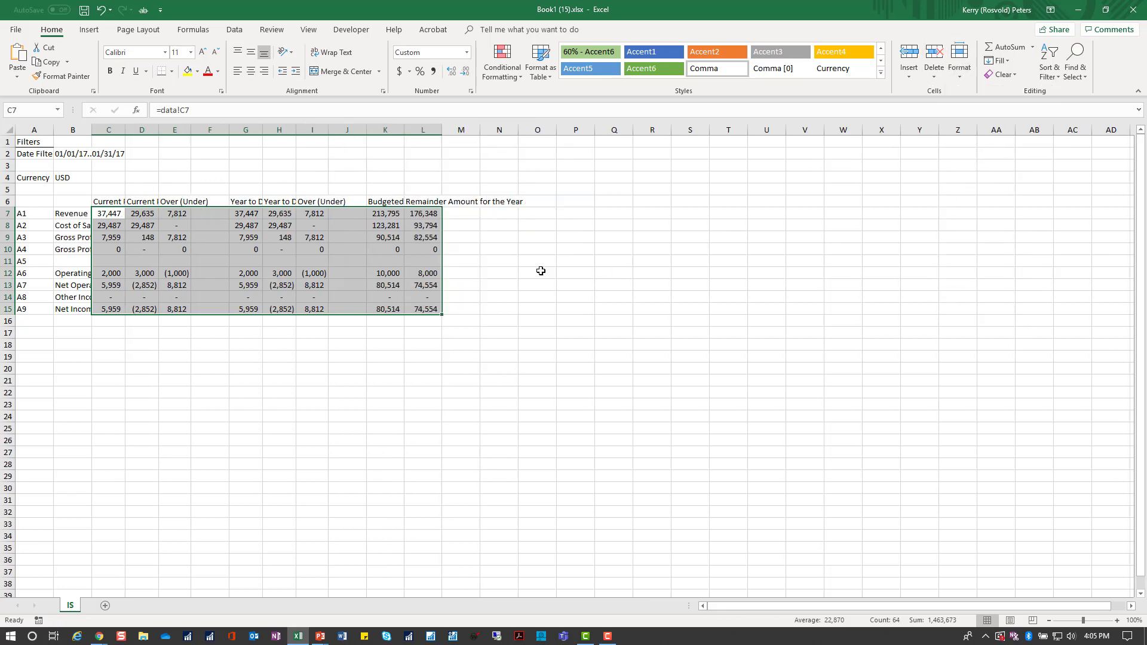
double_click(92, 129)
Format the column headings in C6:L6 as bold, wrapped and centred text with a yellow fill.
left_click_drag(185, 197, 498, 202)
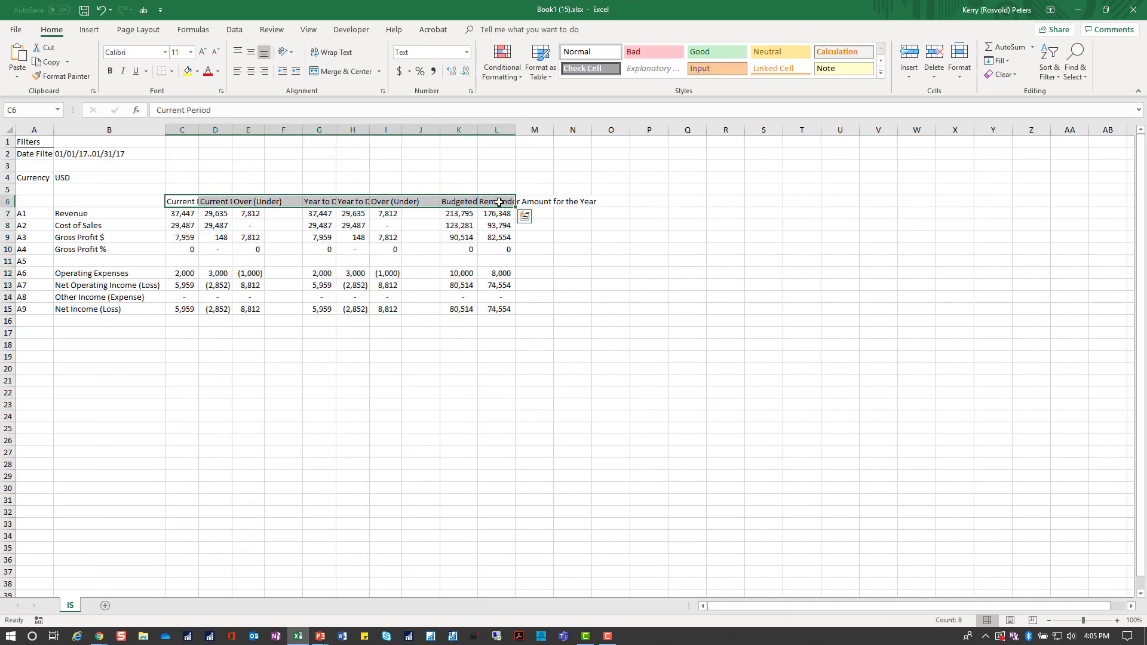
key("ctrl+b")
left_click(313, 51)
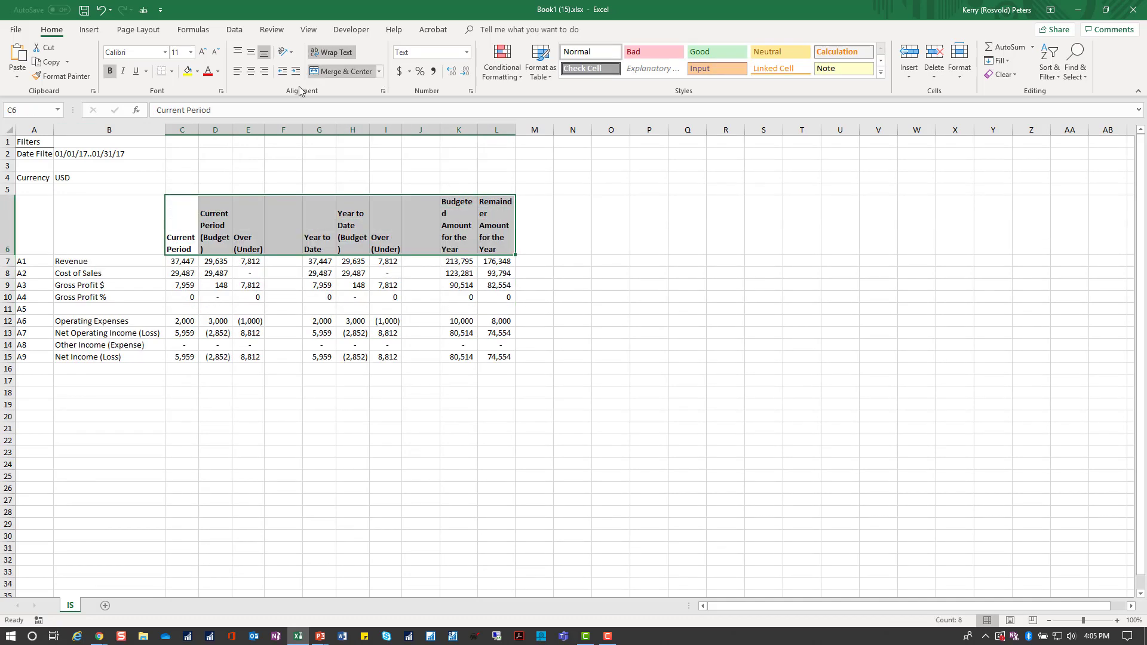
left_click(250, 74)
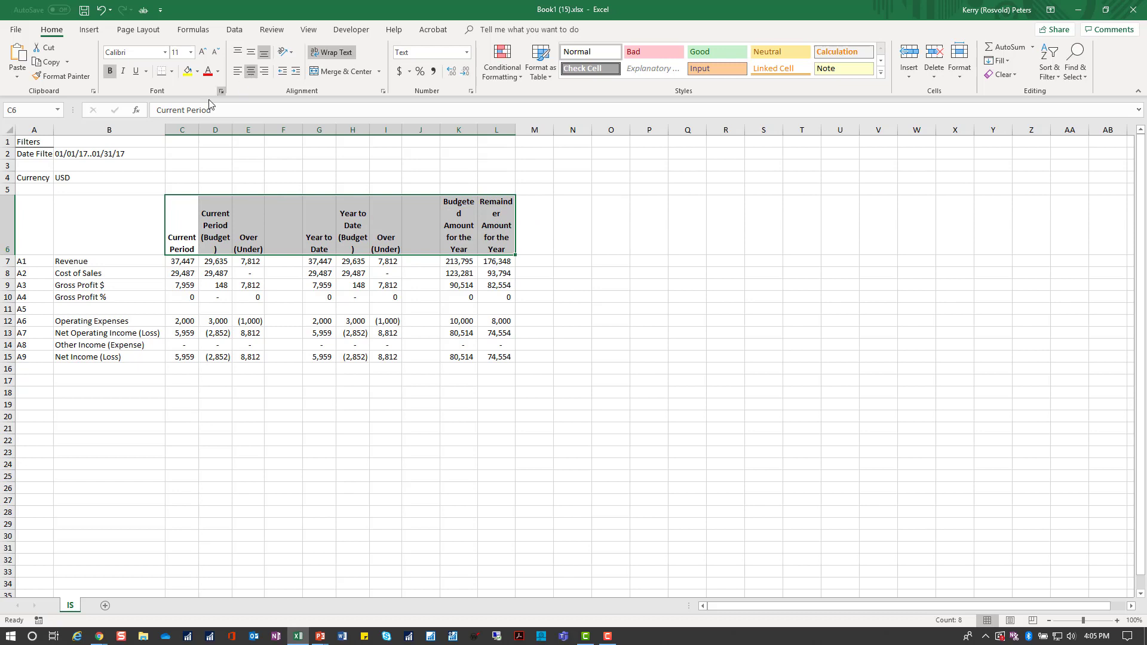
left_click(191, 76)
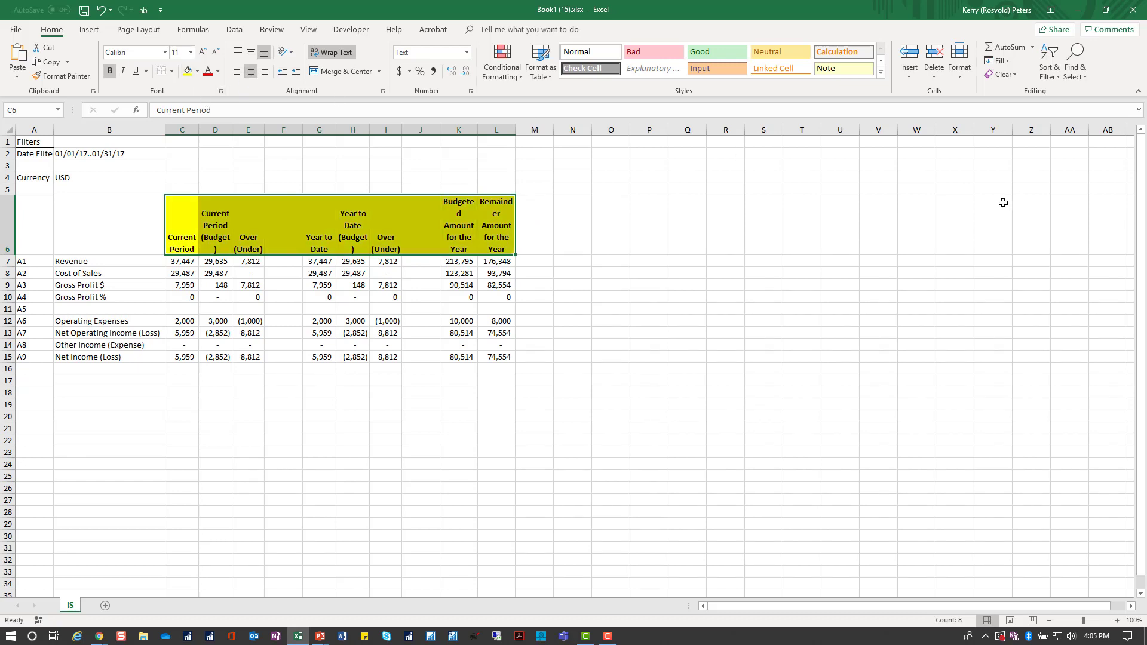
AutoFit the widths of columns C through L to the headings in row 6.
left_click(959, 75)
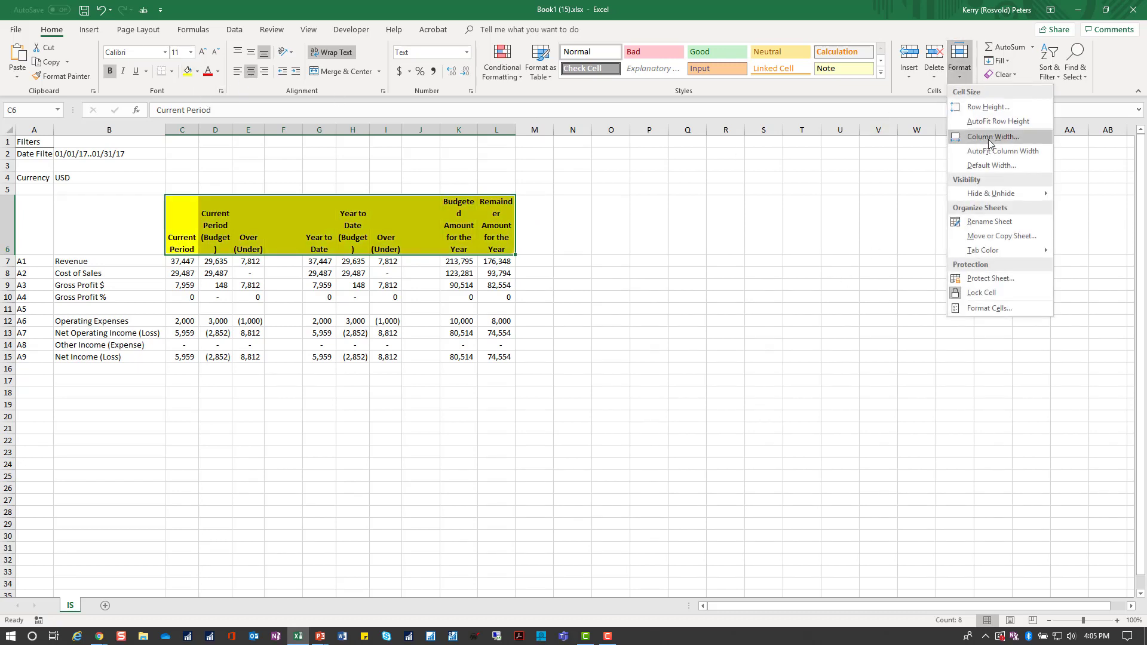
left_click(991, 151)
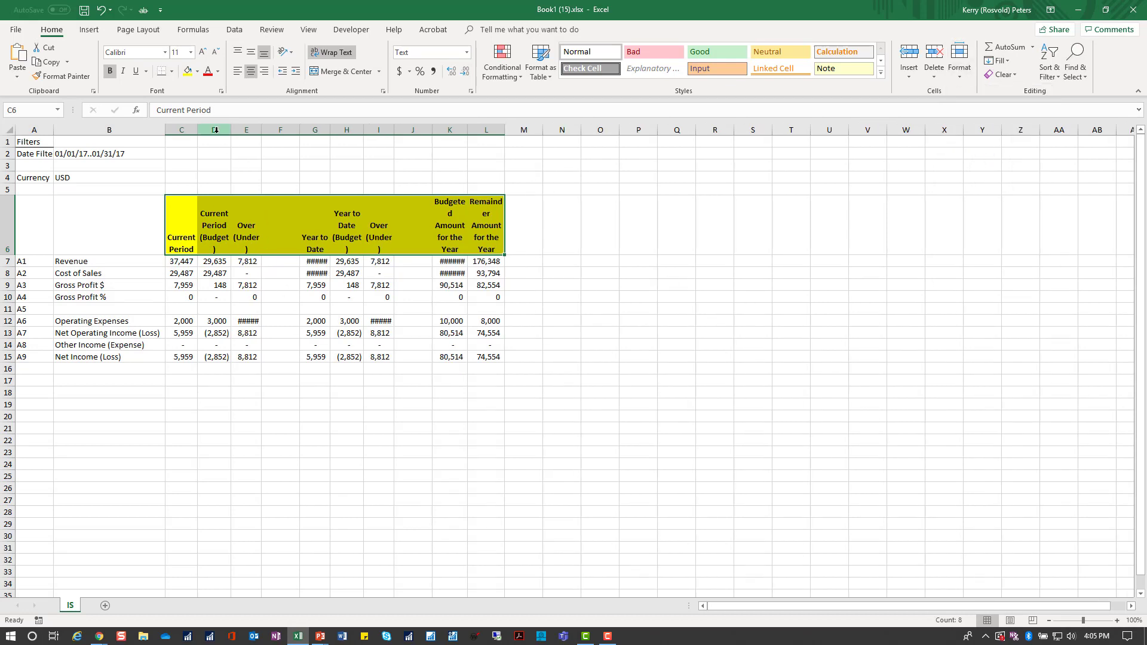
Add outside borders around the heading groups C6:E6, G6:I6 and K6:L6.
left_click(171, 72)
key("Escape")
left_click_drag(176, 226, 493, 235)
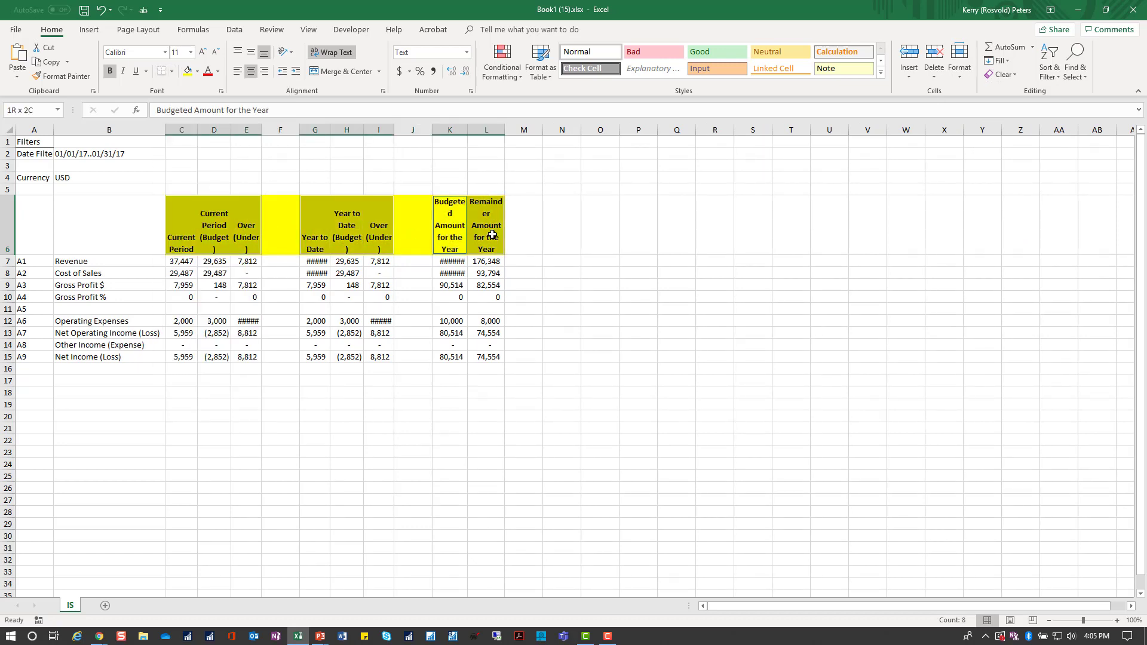
left_click(171, 72)
left_click(200, 188)
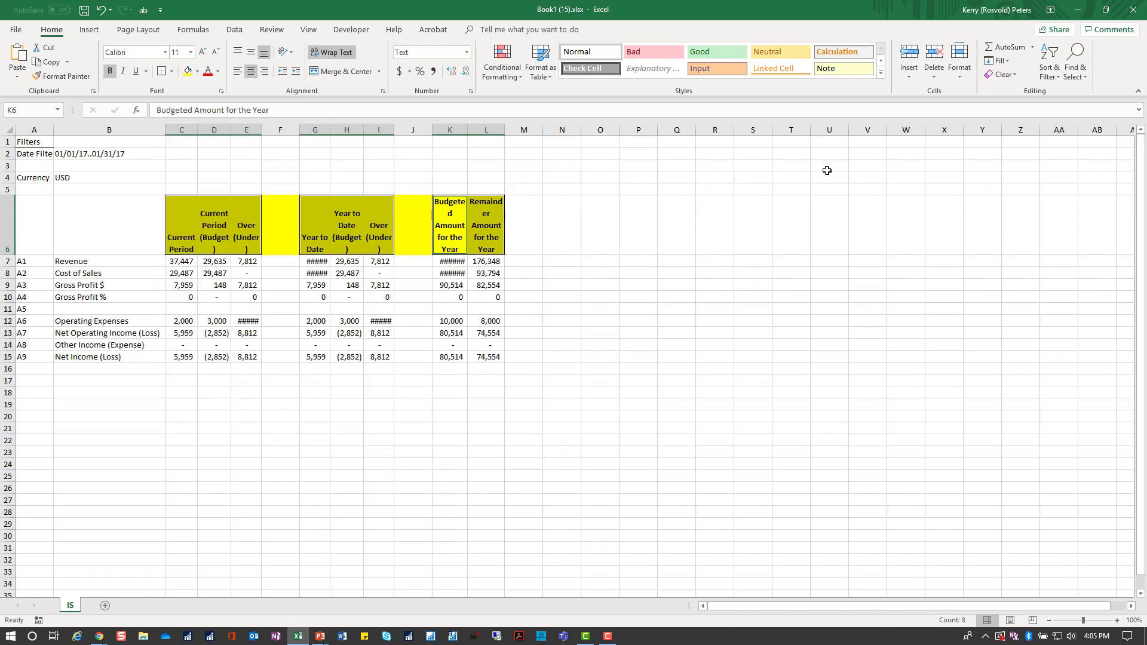
AutoFit columns C through L to the Revenue row, and widen them all equally so headings and amounts fit.
left_click_drag(185, 261, 500, 263)
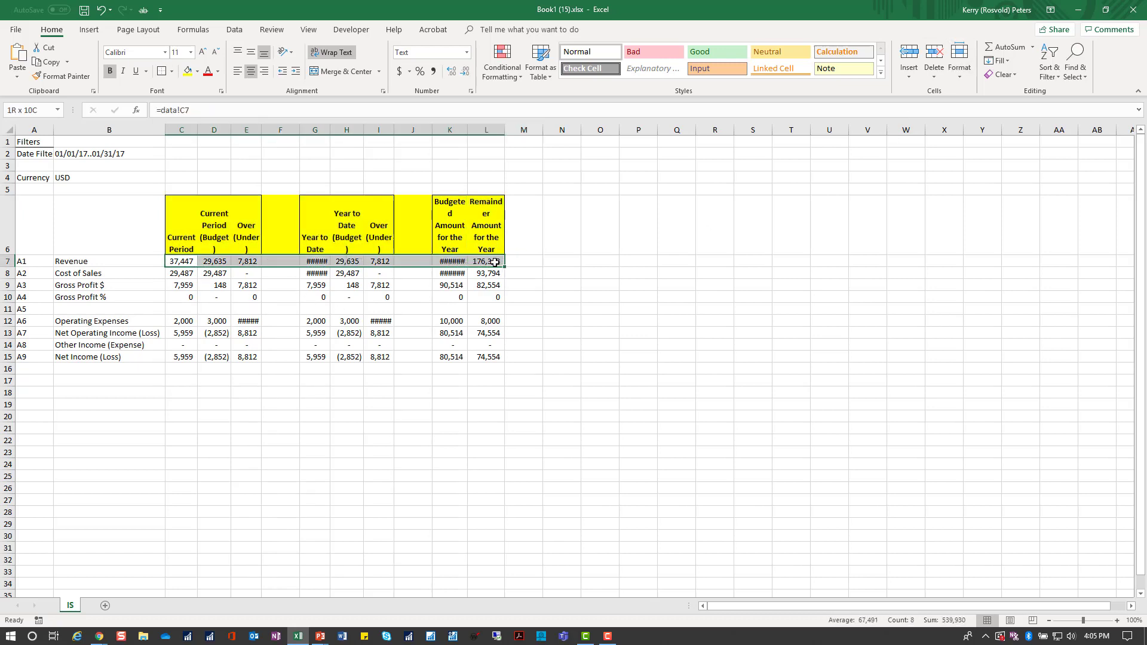
left_click(959, 60)
left_click(993, 151)
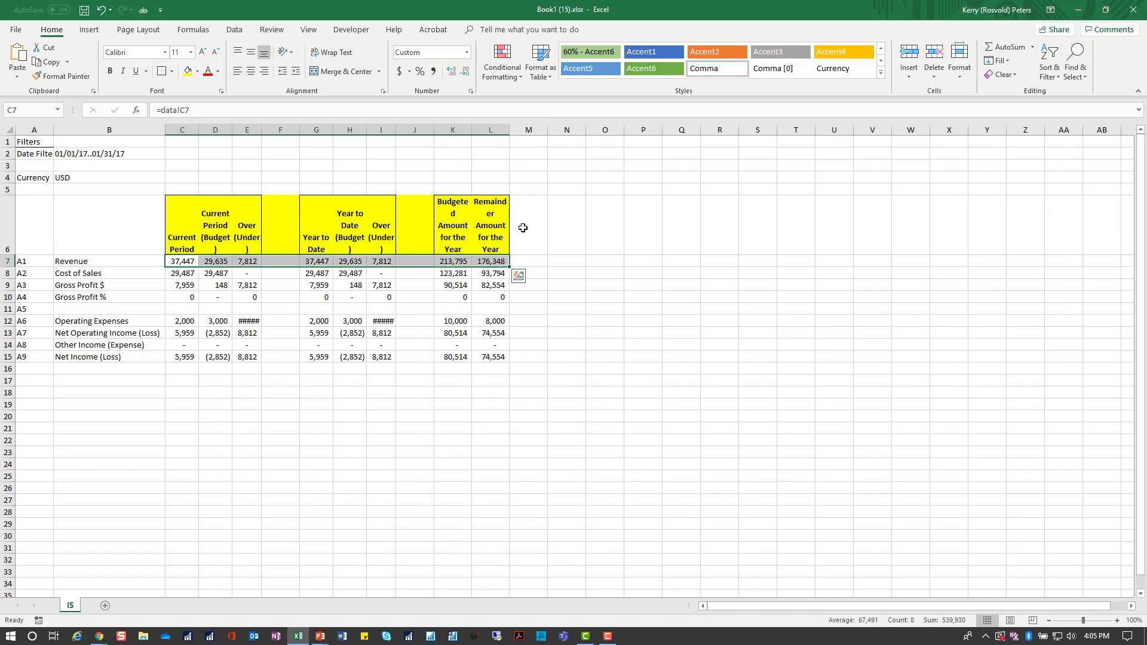
left_click(293, 167)
left_click_drag(259, 129, 270, 129)
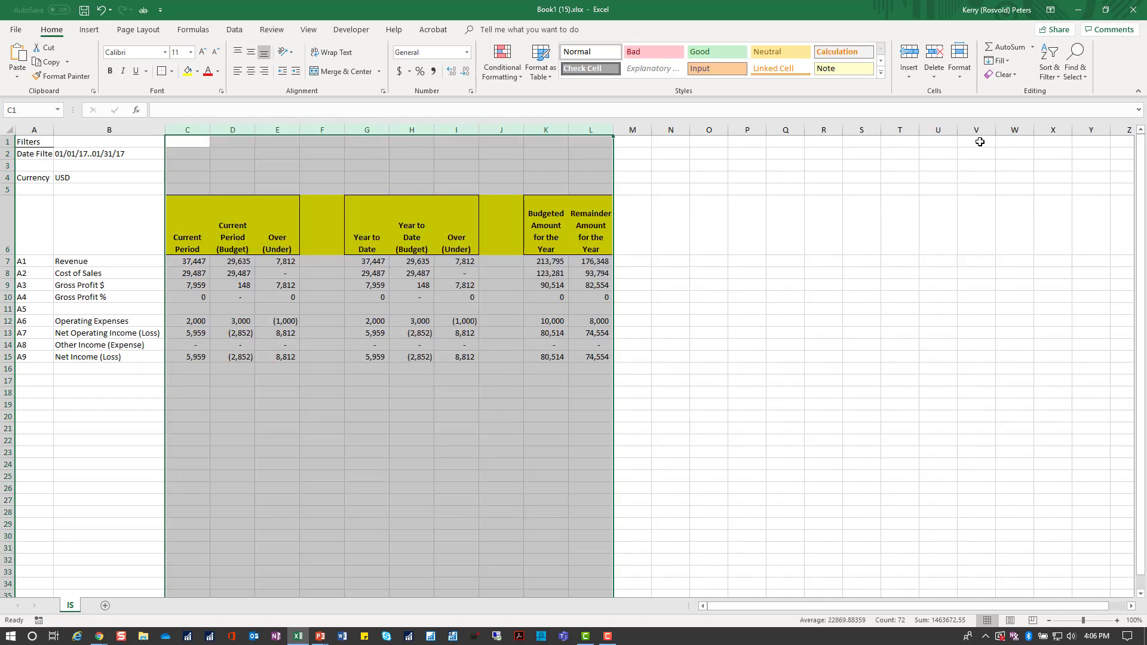
Bold the amounts in columns C:L of rows 9, 10, 13 and 15, and format the Gross Profit % amounts as percentages.
left_click_drag(209, 287, 581, 296)
key("ctrl+b")
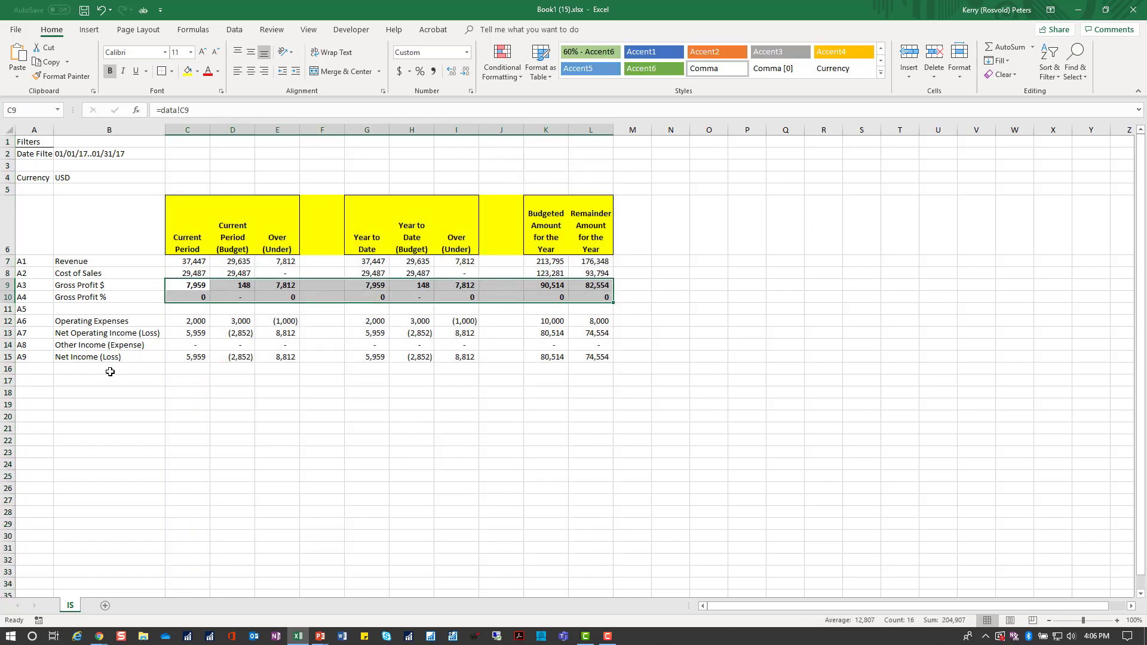
left_click_drag(185, 333, 601, 334)
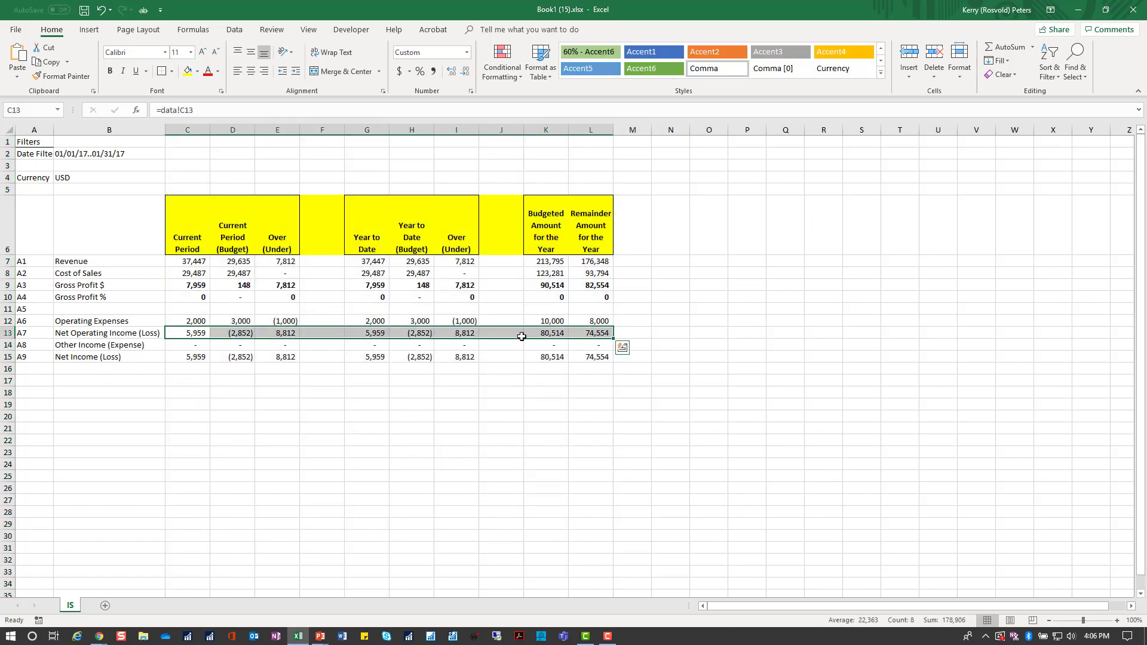
left_click_drag(189, 359, 595, 357)
key("ctrl+b")
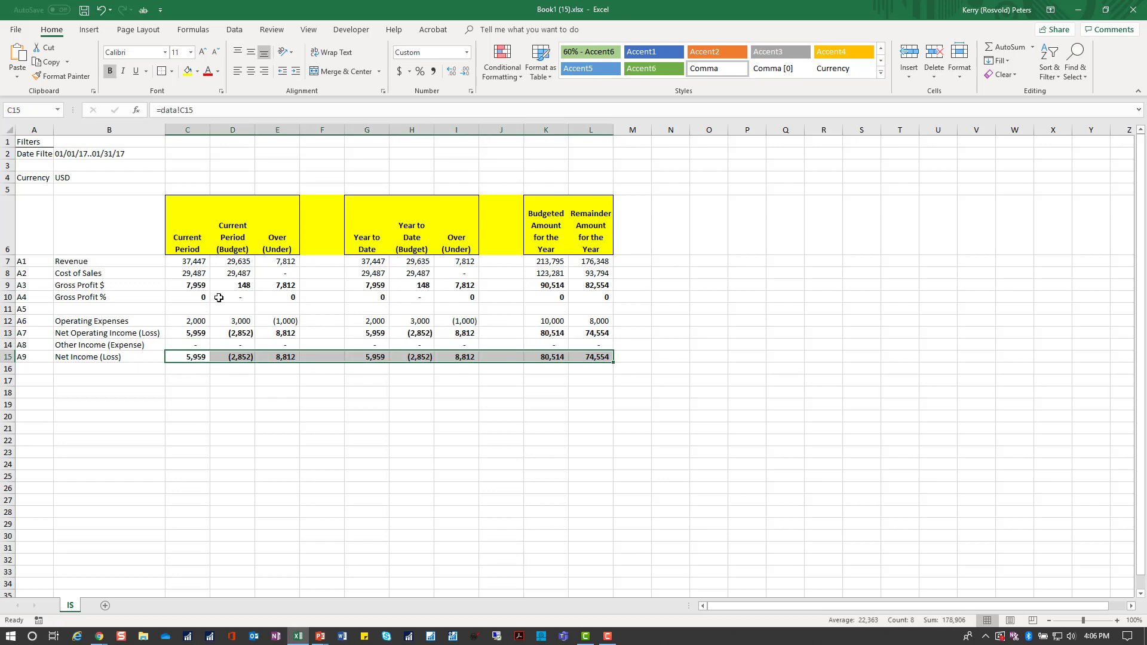
left_click_drag(186, 297, 606, 299)
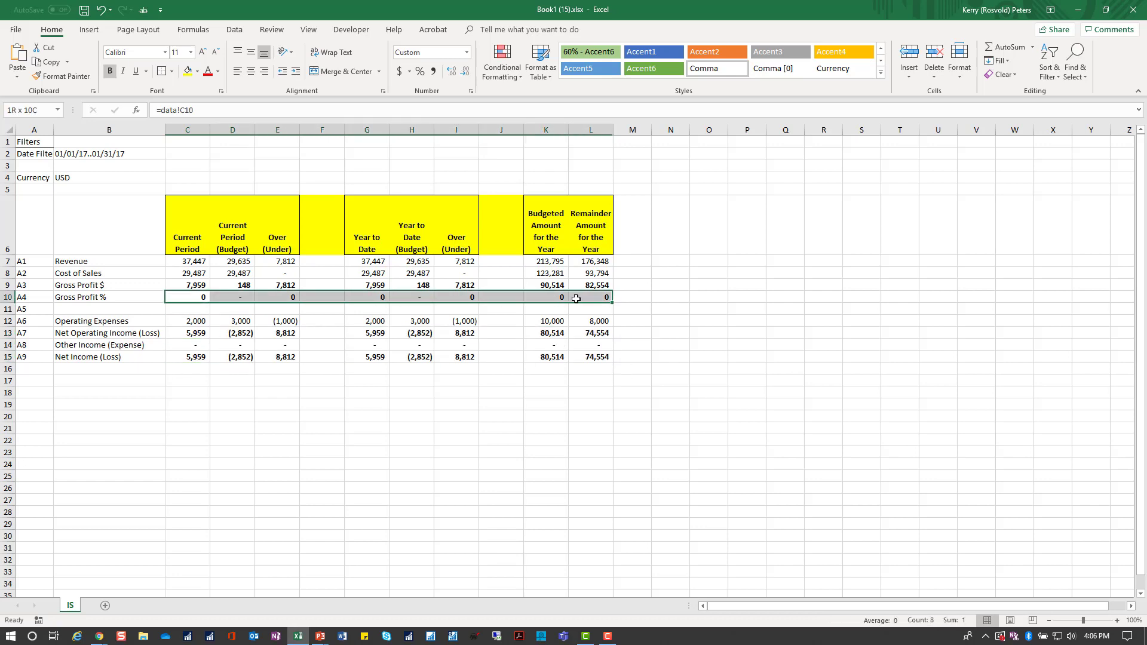
left_click(420, 71)
Add bottom borders to the Cost of Sales, Operating Expenses and Other Income (Expense) amounts in columns C:E, G:I and K:L.
left_click_drag(190, 274, 280, 275)
left_click_drag(365, 275, 451, 279)
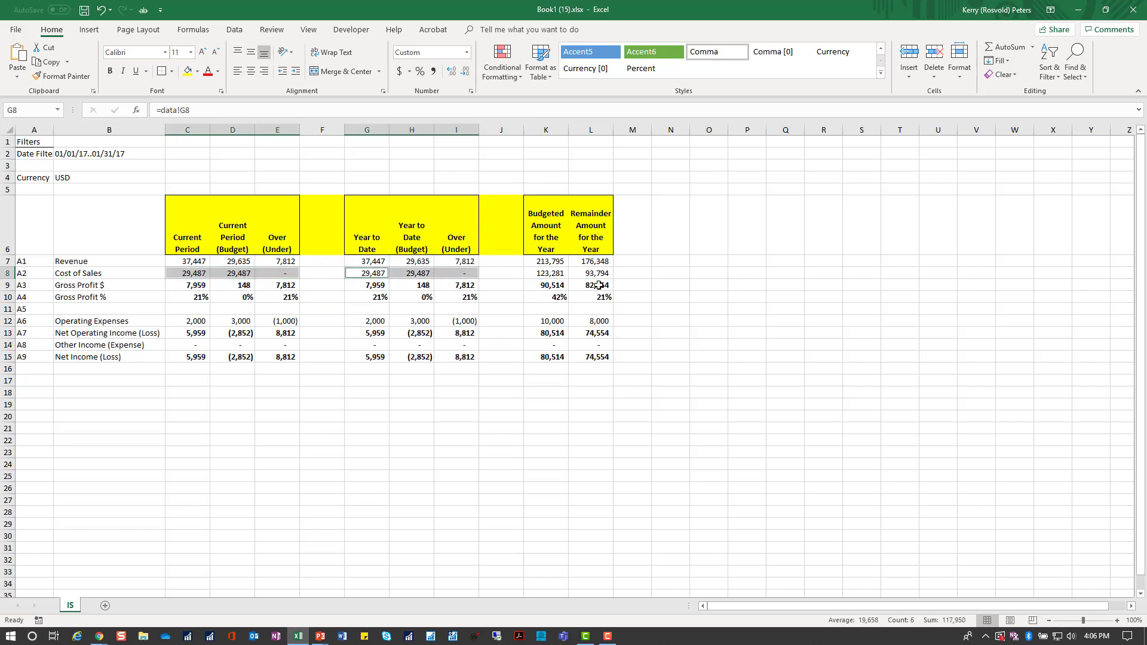
left_click_drag(553, 273, 578, 275)
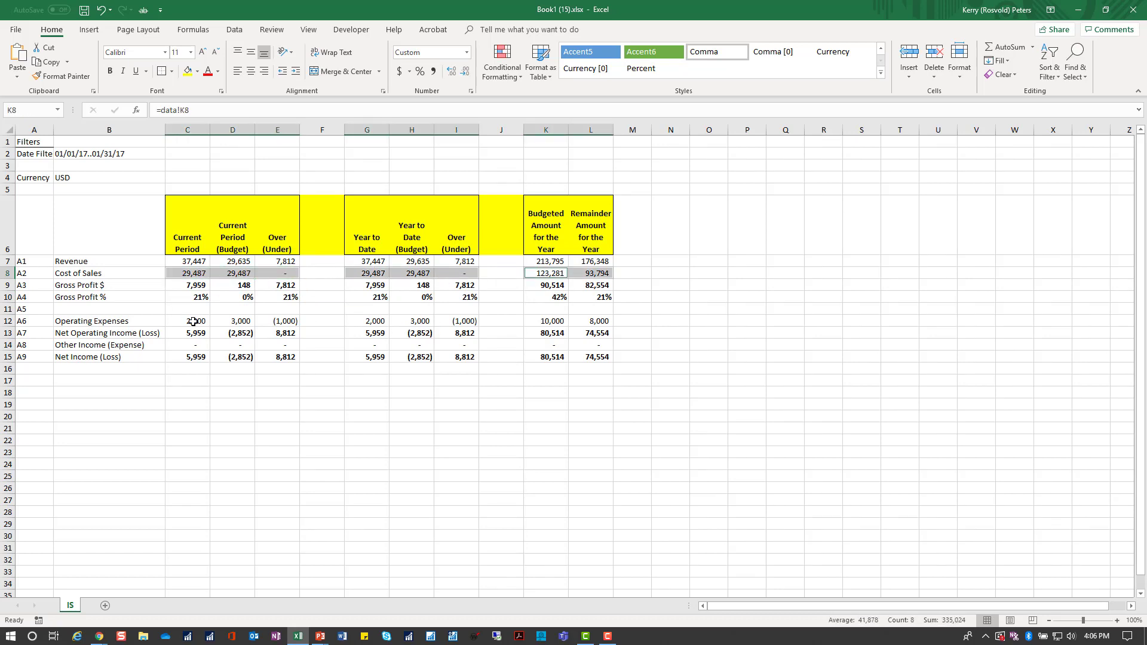
left_click_drag(193, 321, 281, 323)
left_click_drag(366, 322, 590, 321)
left_click_drag(199, 345, 266, 345)
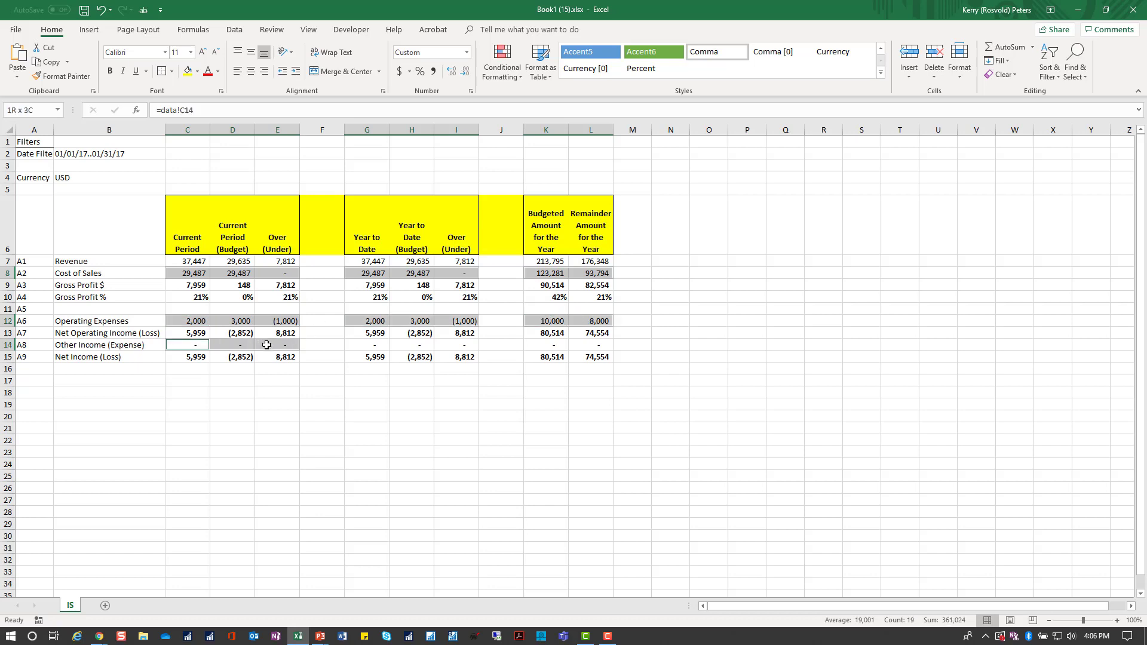
left_click_drag(366, 345, 454, 345)
left_click_drag(552, 345, 584, 346)
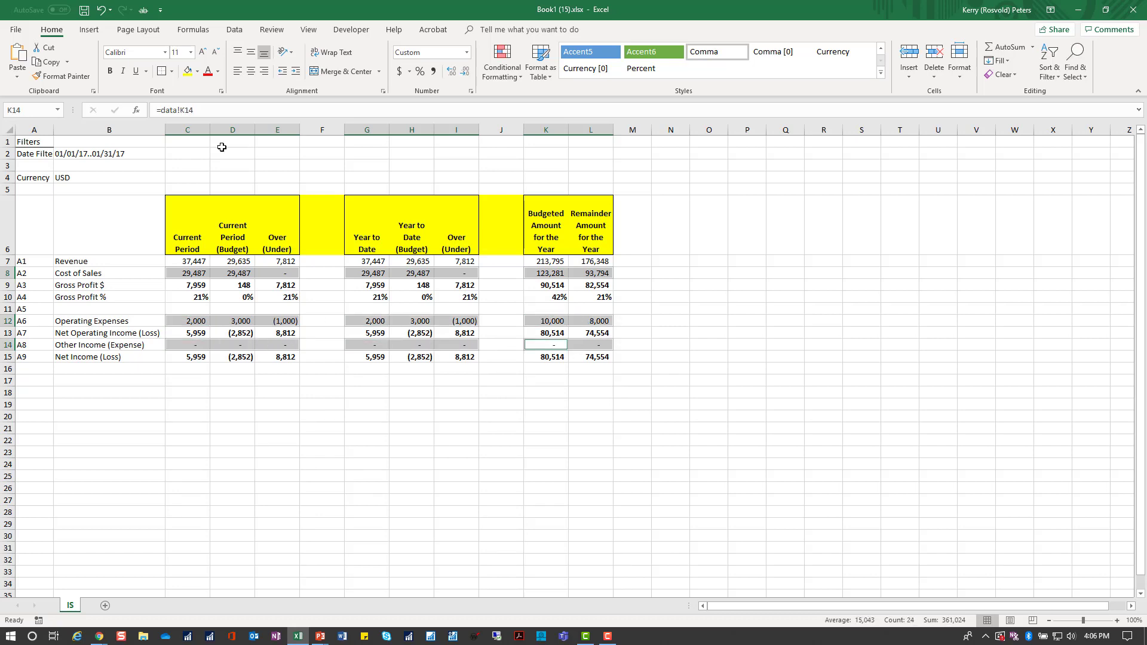
left_click(171, 71)
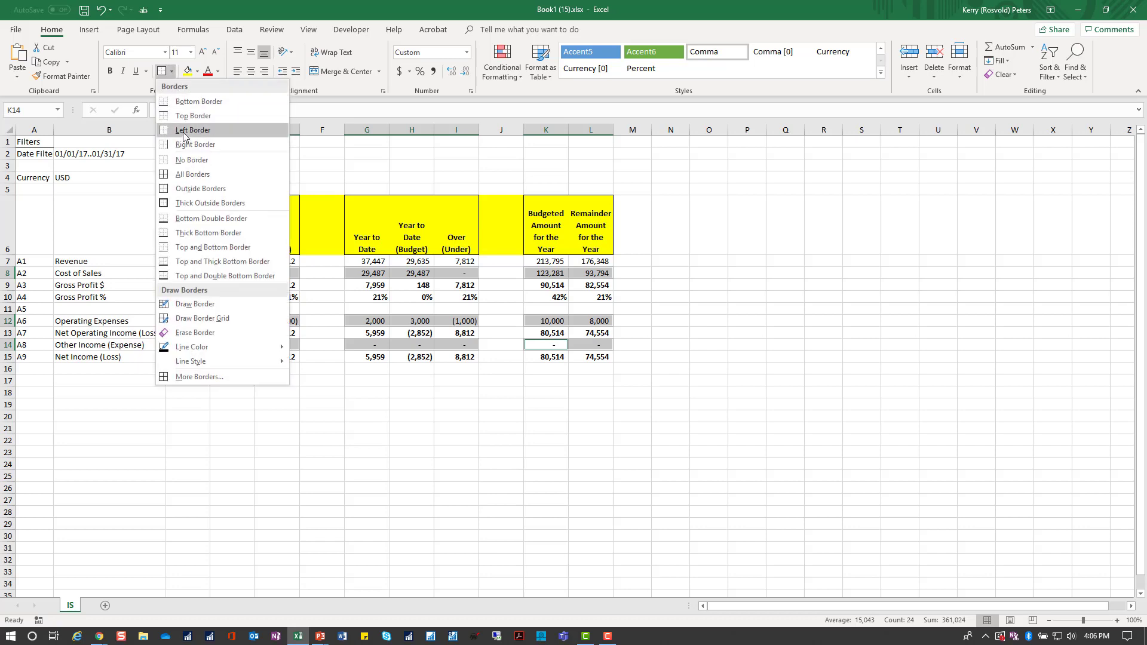
left_click(161, 106)
left_click(125, 197)
Hide column A of the IS sheet and insert a blank row above row 1.
left_click(33, 131)
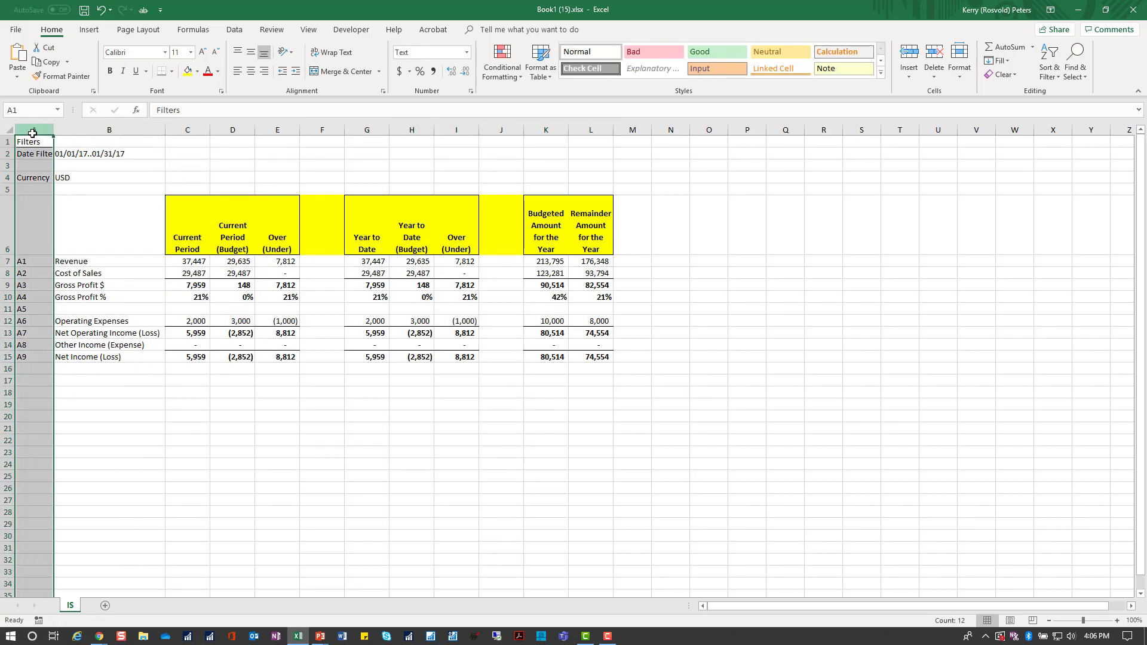
right_click(32, 131)
left_click(64, 289)
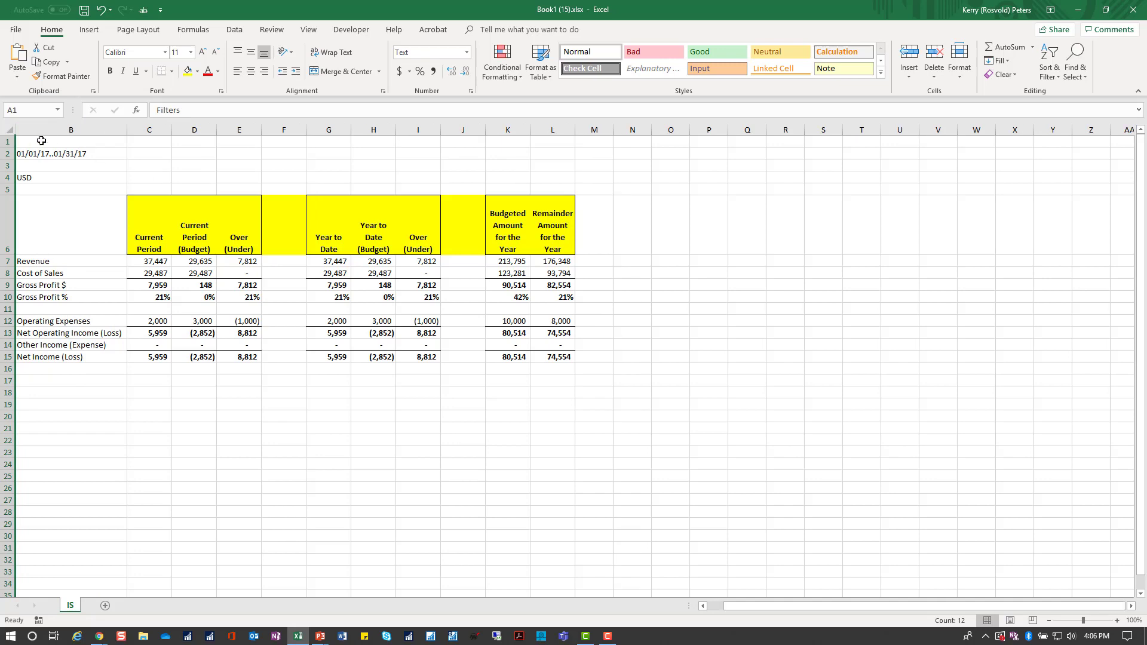
left_click(4, 141)
right_click(5, 141)
left_click(47, 218)
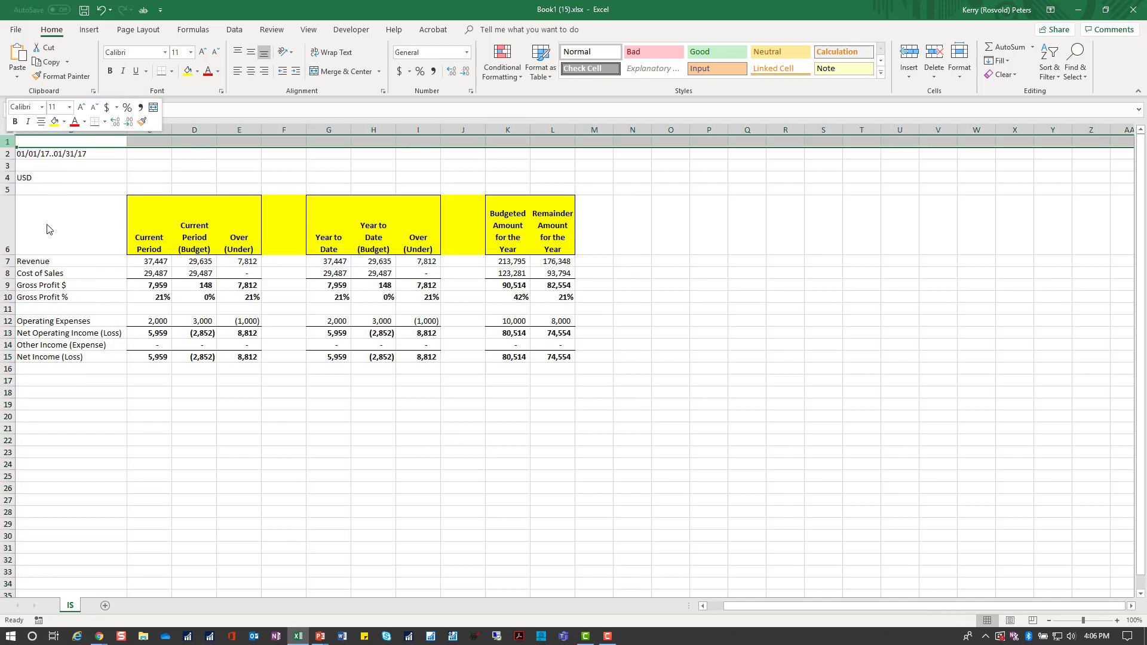
Enter the report titles "Lemonade Stand" in B1 and "Income Statement" in B2.
left_click(60, 147)
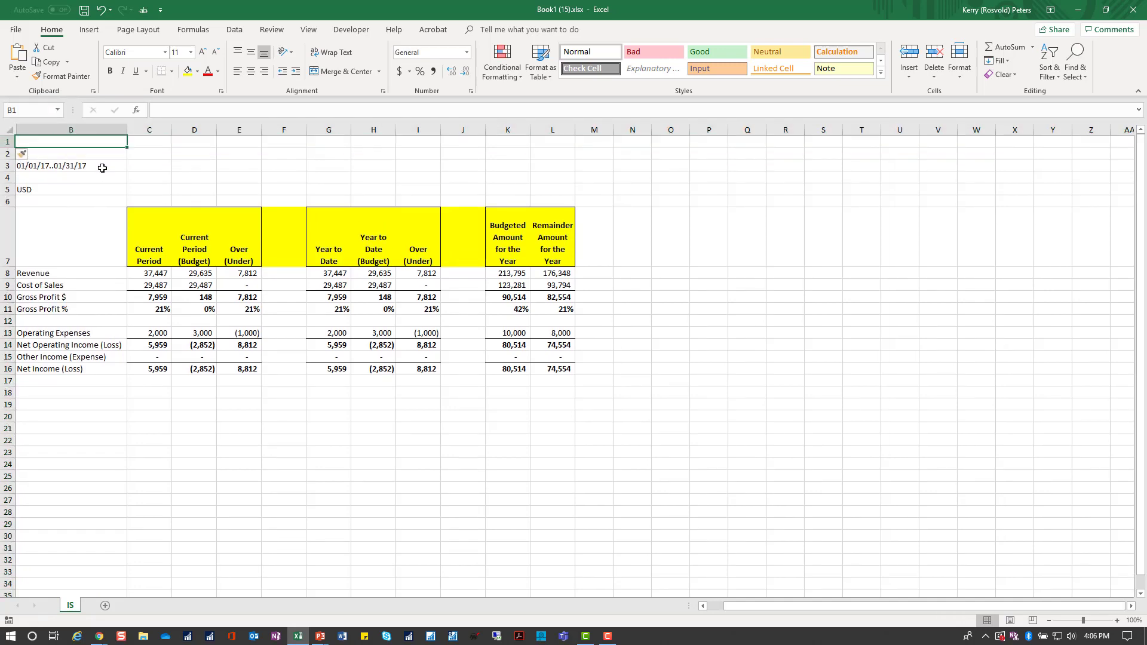
type("Lemonade")
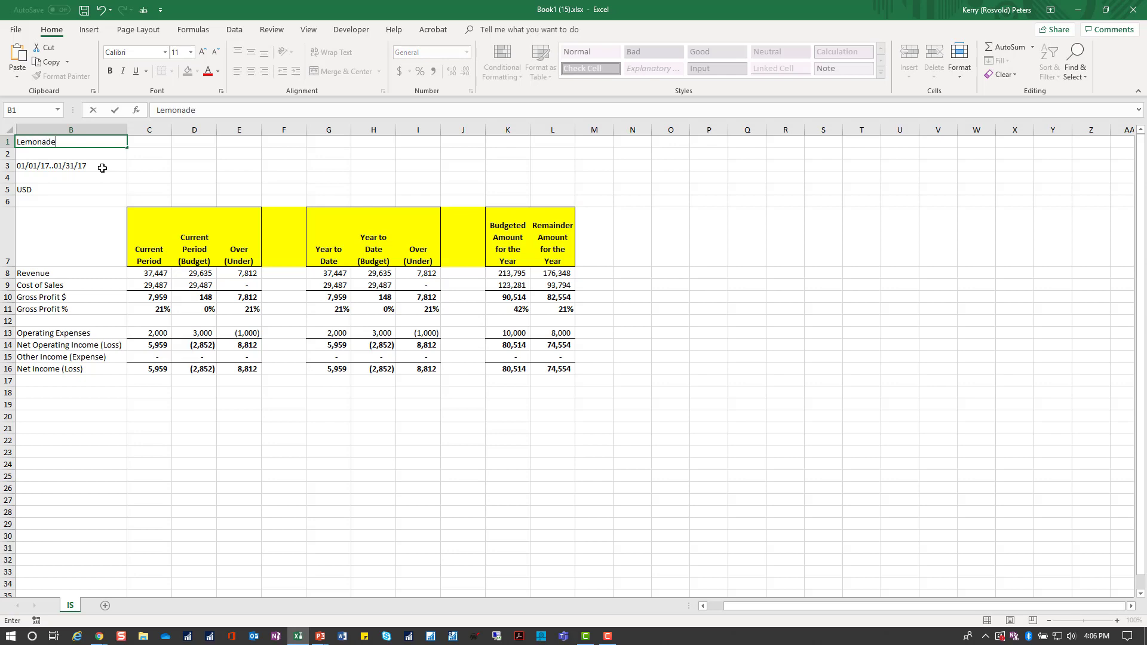
type(" Stand")
key("Return")
type("Income S")
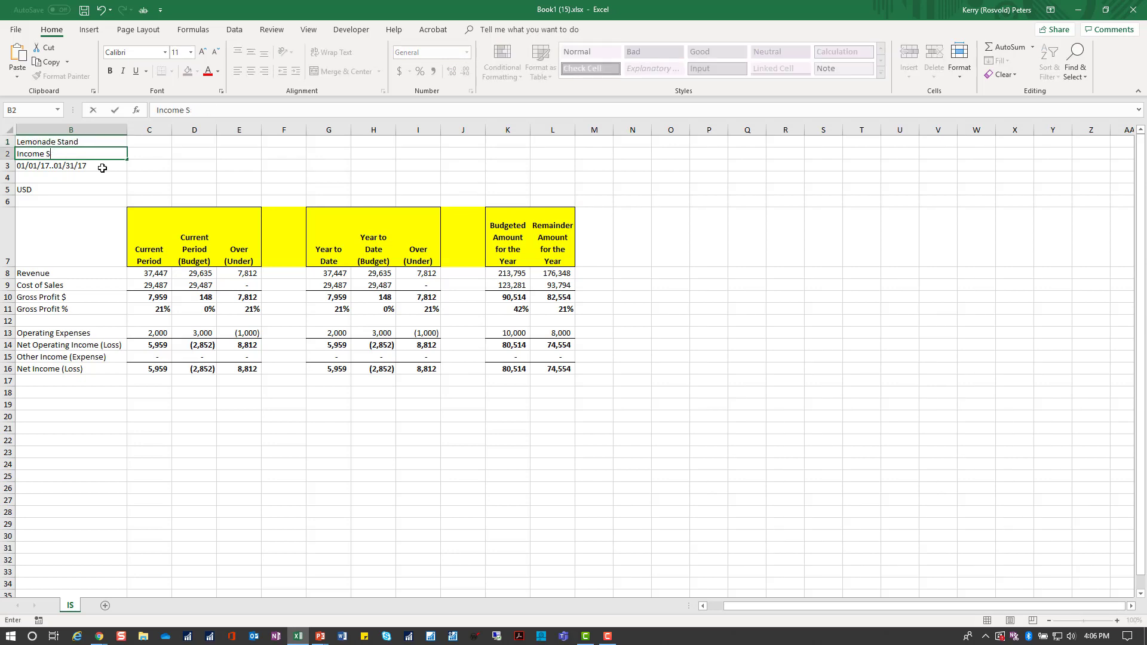
type("tatement")
key("Return")
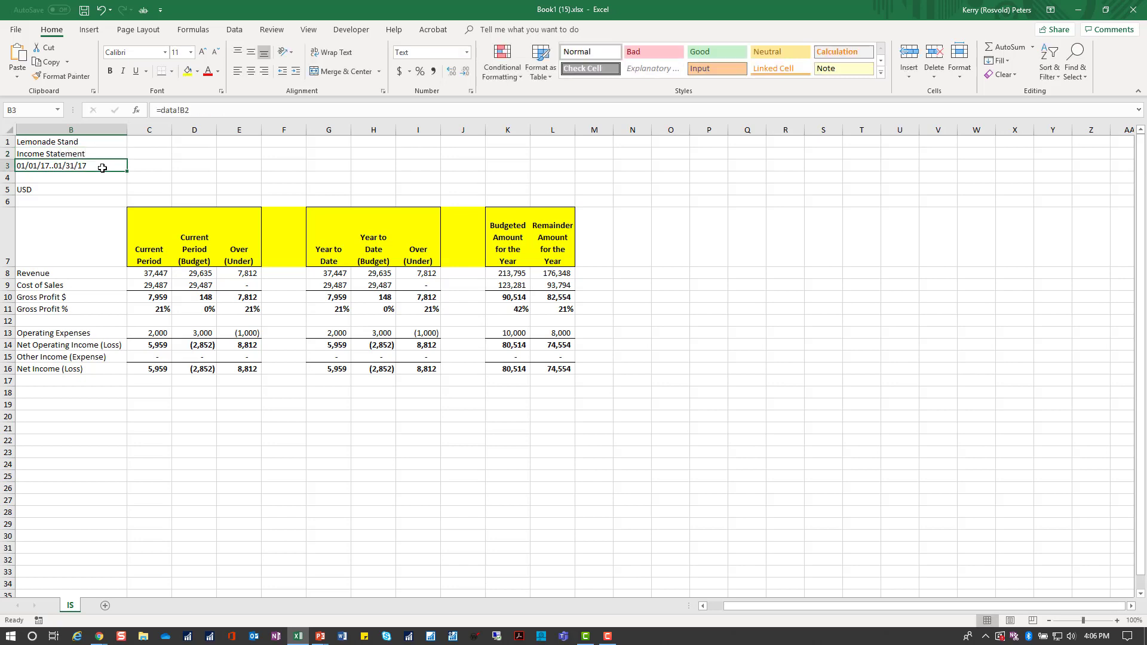
Remove the yellow fill from the blank spacer cells F7 and J7 between the heading groups.
left_click(293, 226)
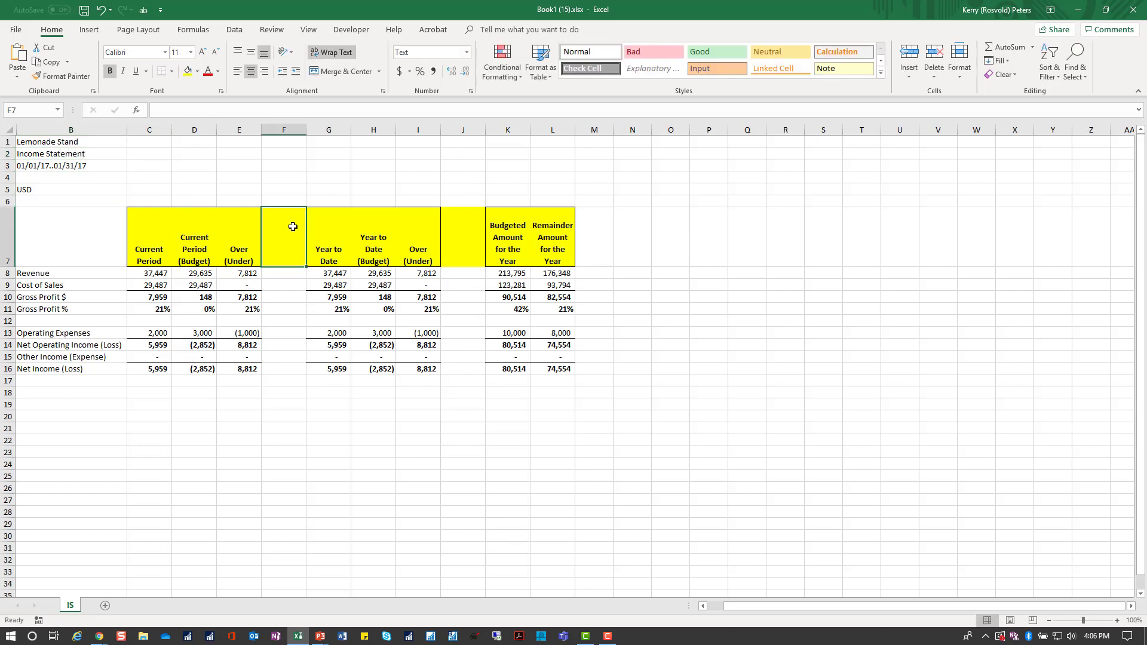
left_click(455, 227, "ctrl")
right_click(452, 226)
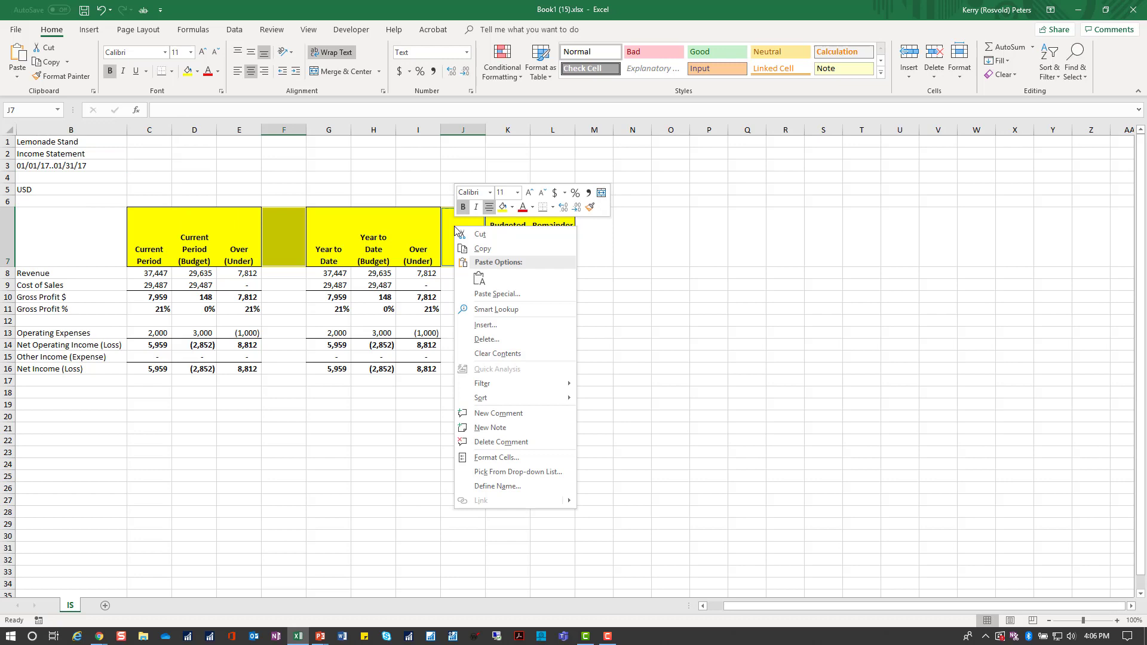
left_click(512, 206)
left_click(519, 316)
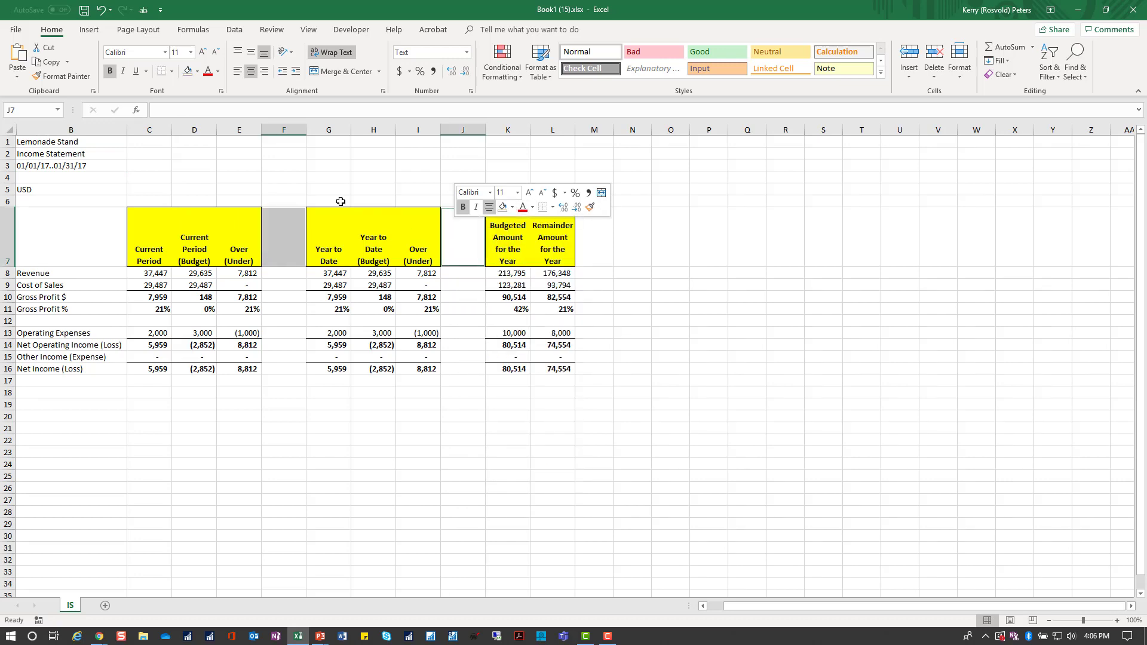
left_click_drag(195, 141, 150, 141)
left_click(234, 143)
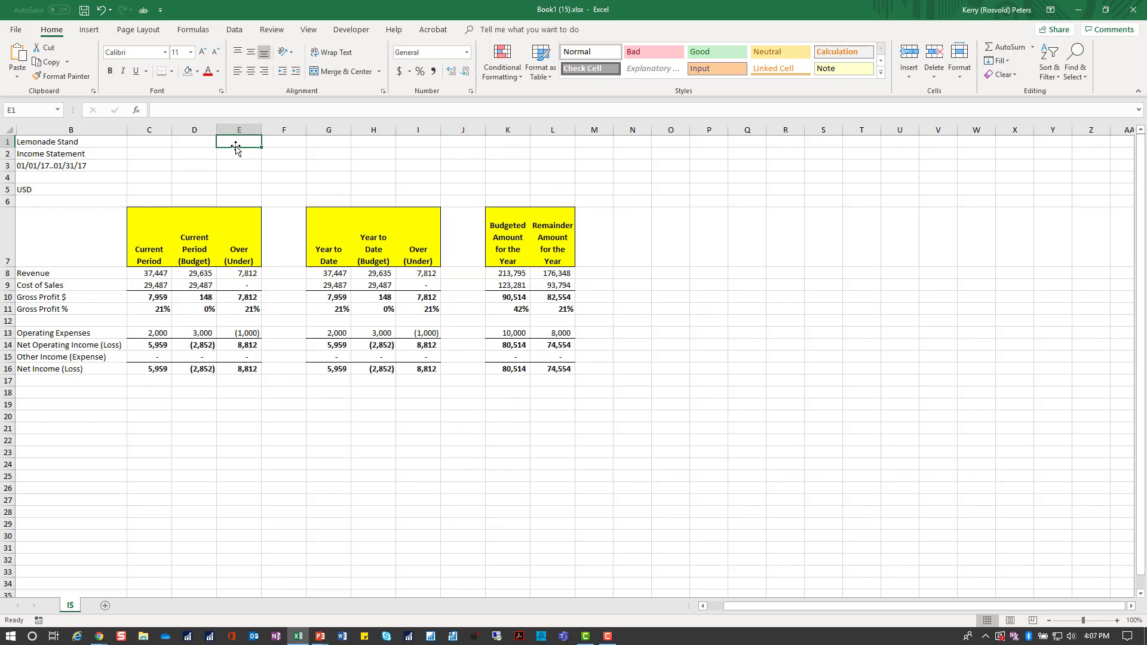
Save the workbook to the Desktop as demo.xlsx.
left_click(16, 30)
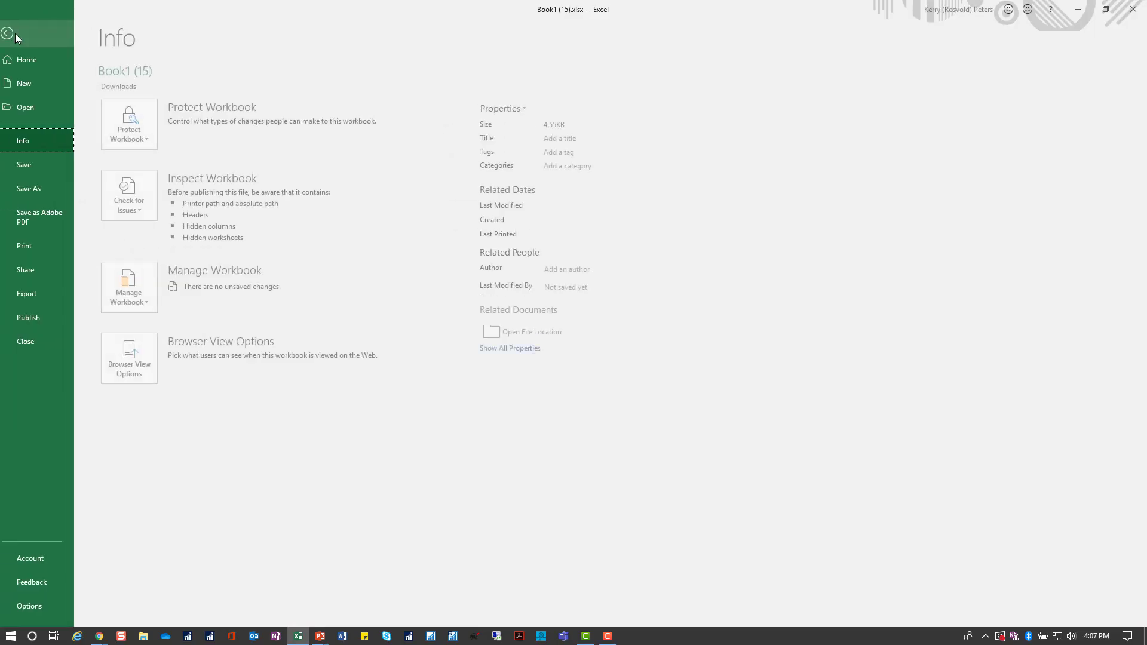
left_click(34, 191)
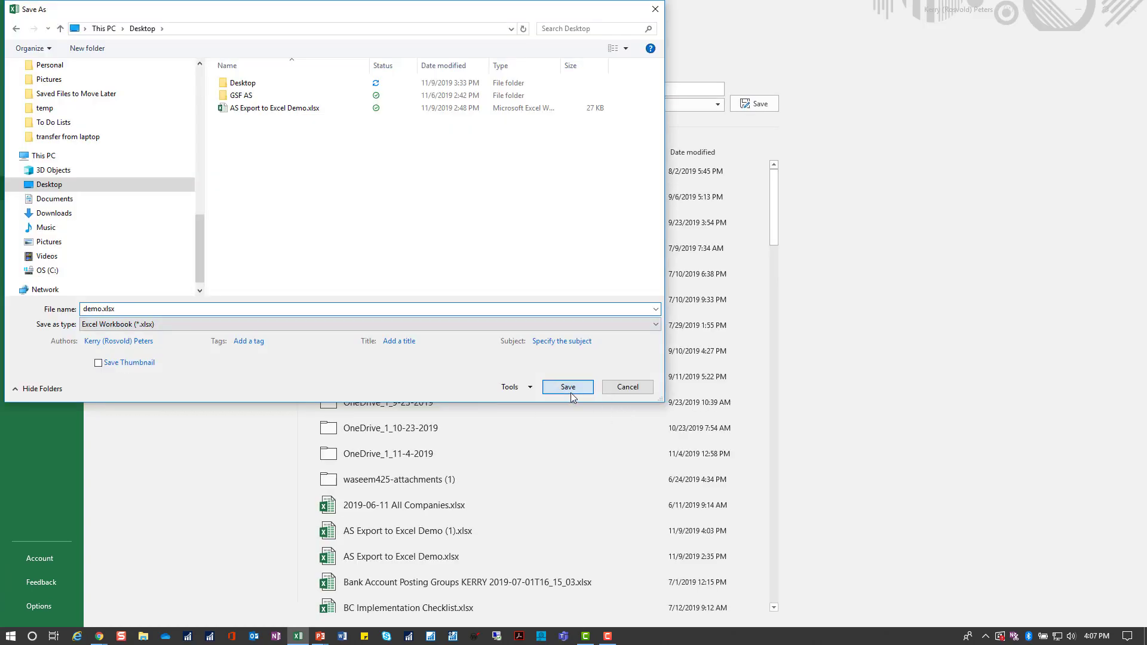
left_click(567, 387)
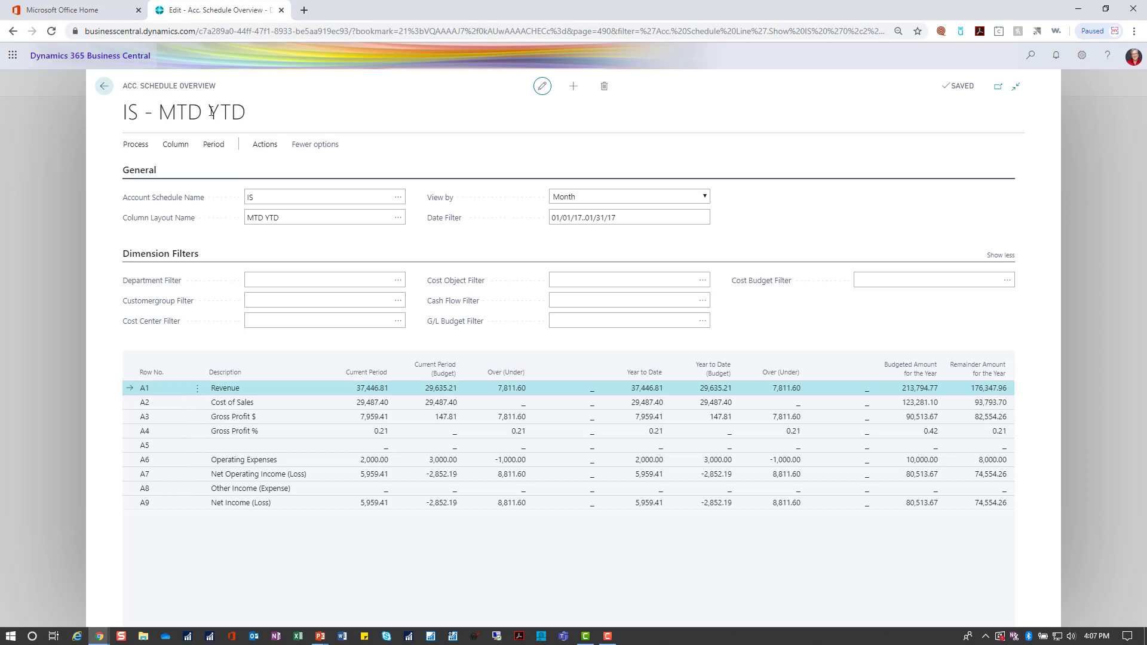
In Business Central, advance the IS schedule to the next period, February 2017, and export it into the data sheet of the existing demo.xlsx.
left_click(213, 145)
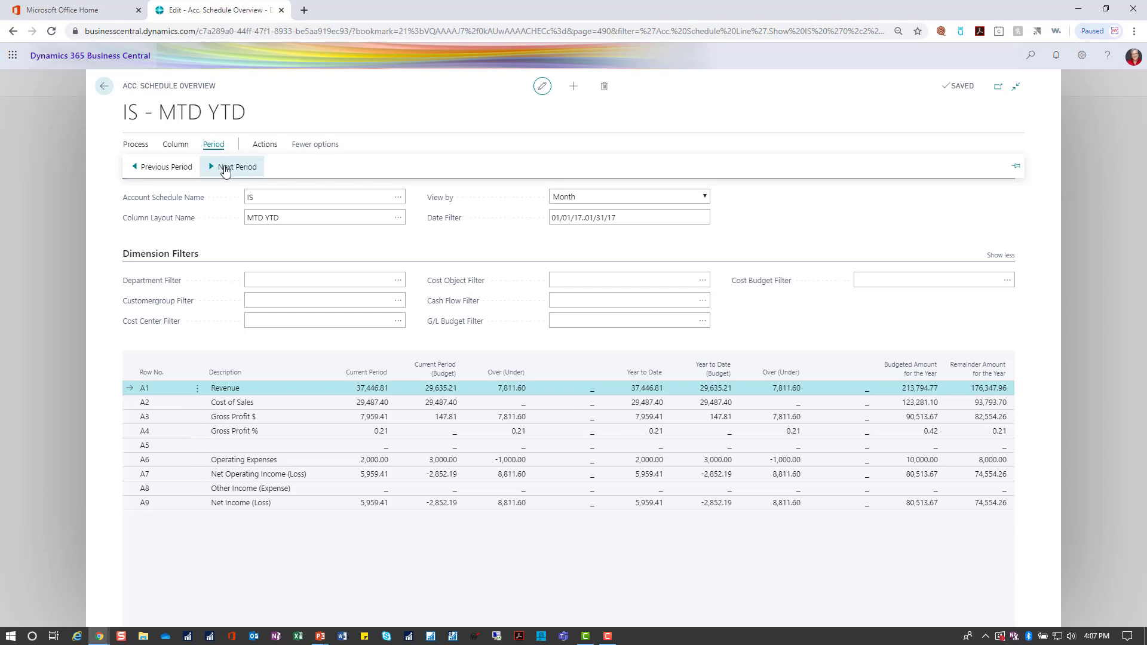
left_click(225, 167)
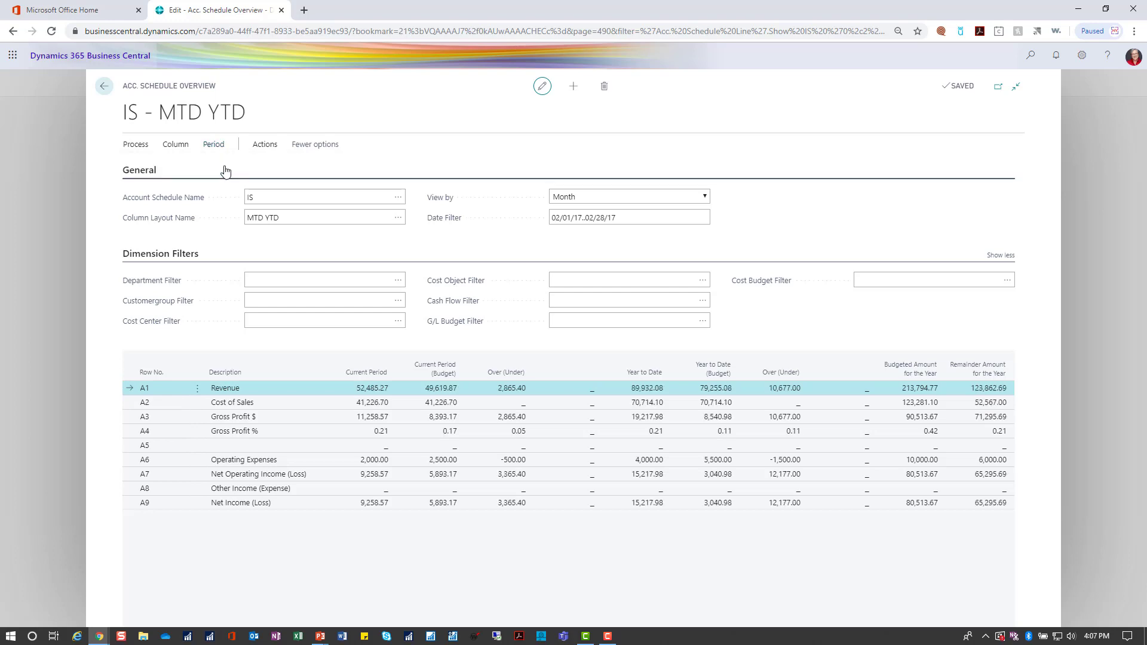
left_click(266, 149)
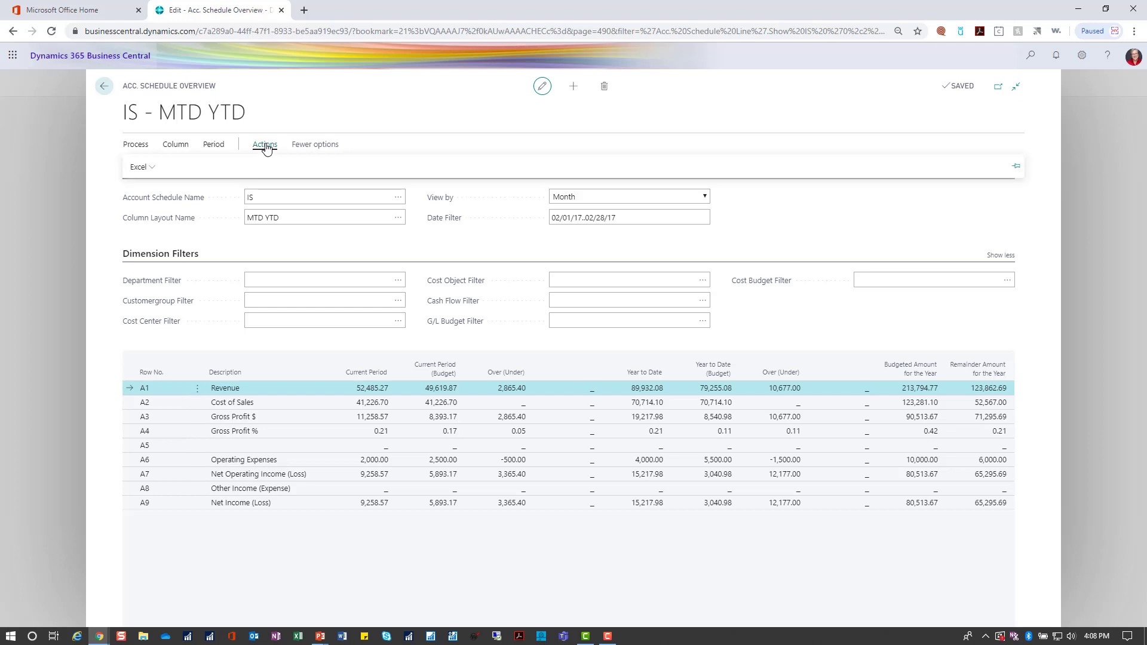
left_click(146, 166)
mouse_move(146, 189)
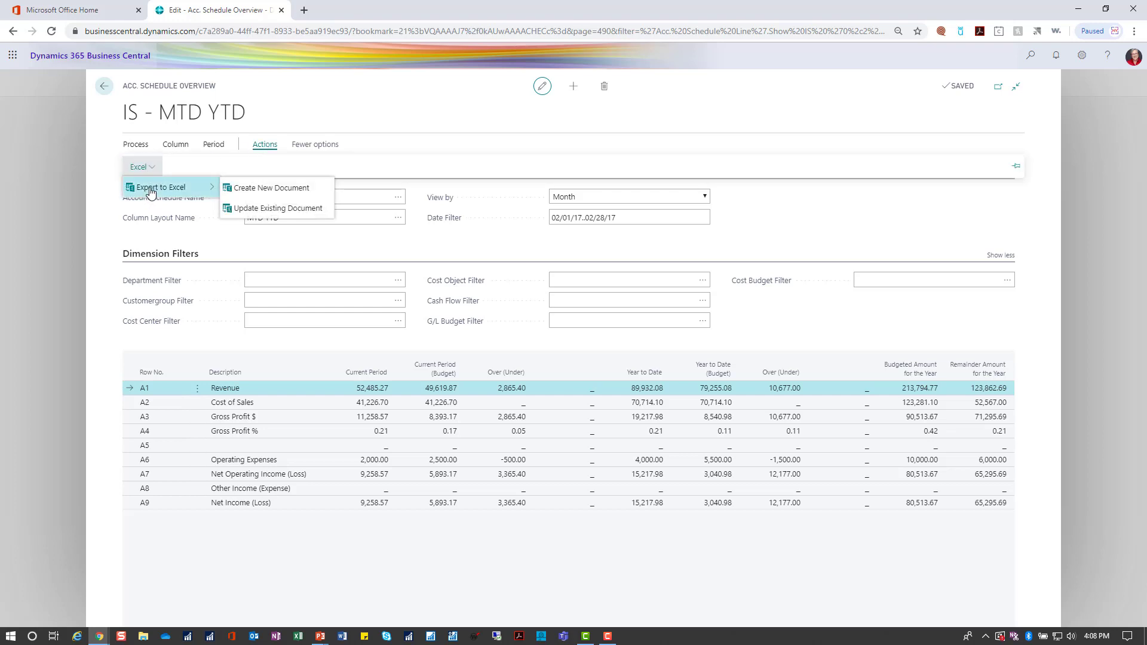
left_click(245, 208)
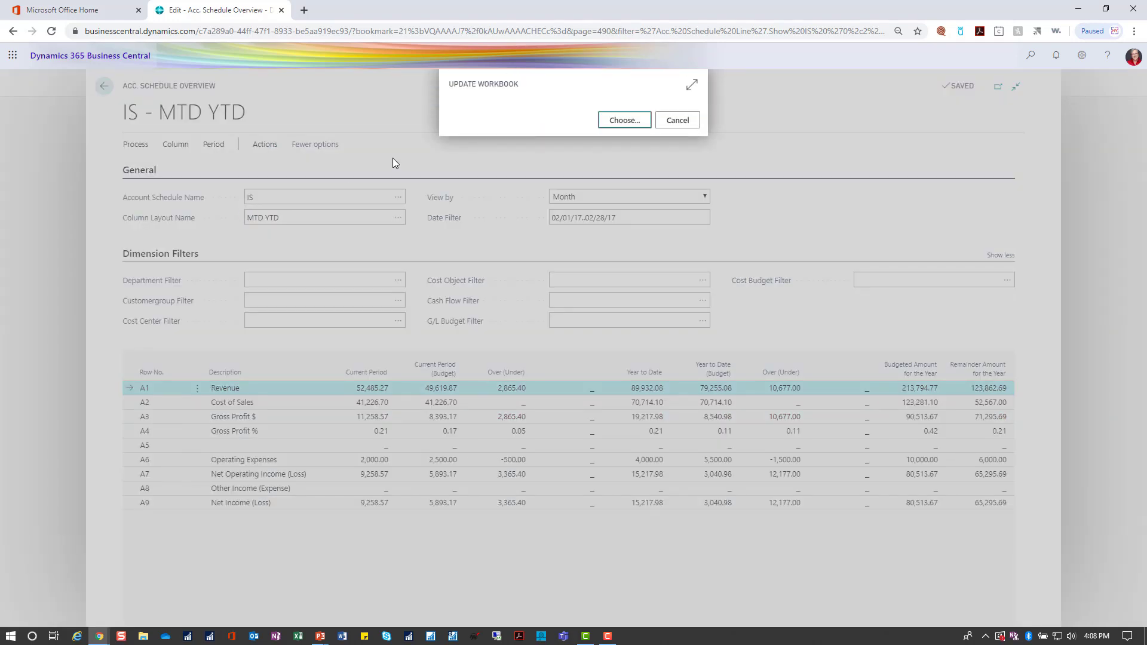
left_click(642, 123)
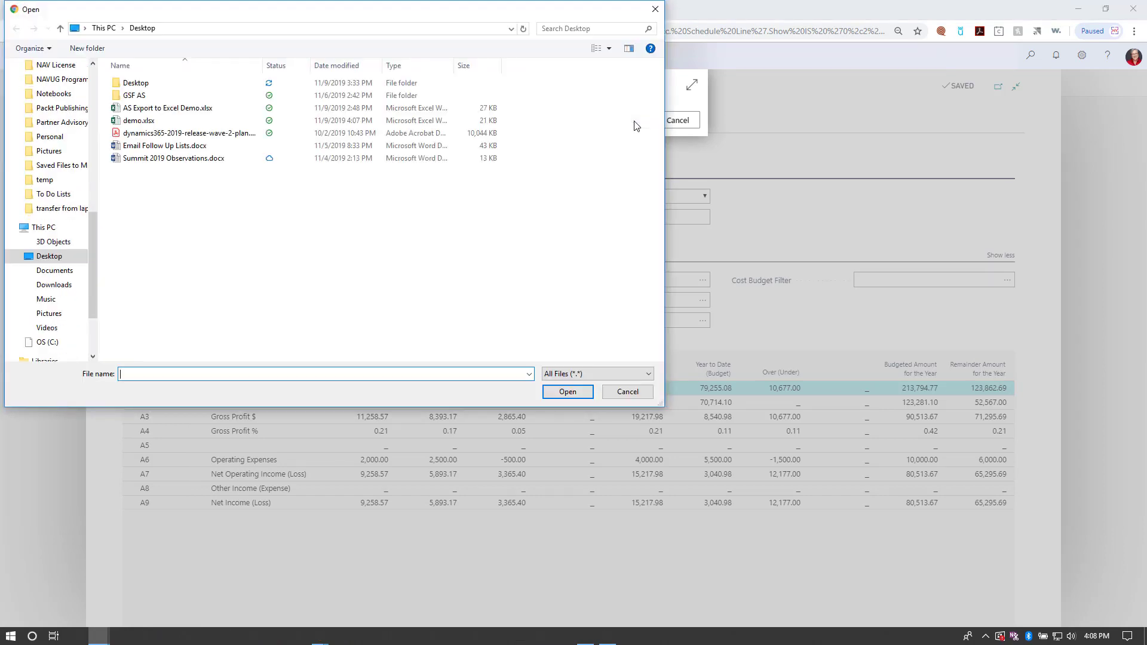
left_click(153, 122)
left_click(581, 392)
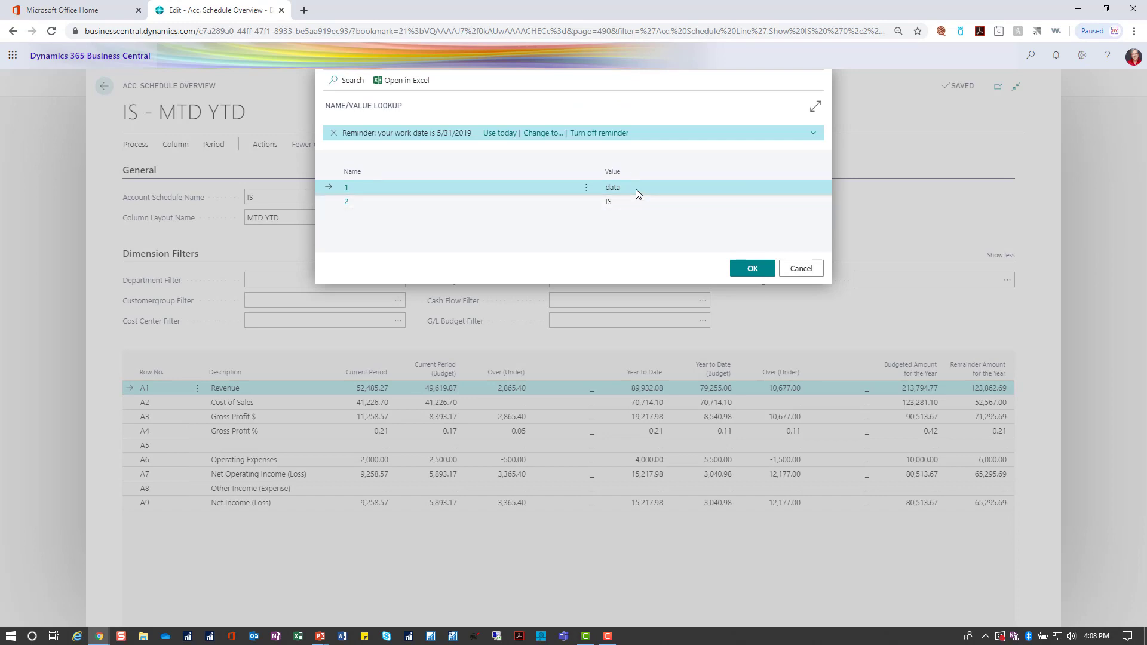
left_click(751, 268)
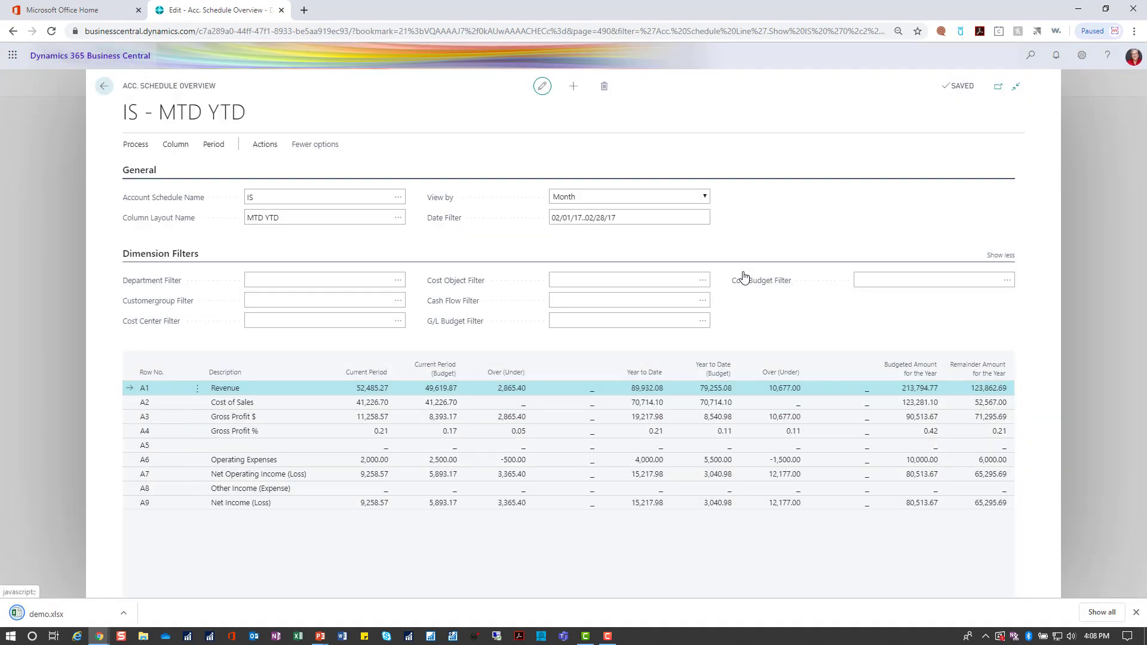
Open the downloaded demo.xlsx in Excel and enable editing so its linked amounts load.
left_click(59, 612)
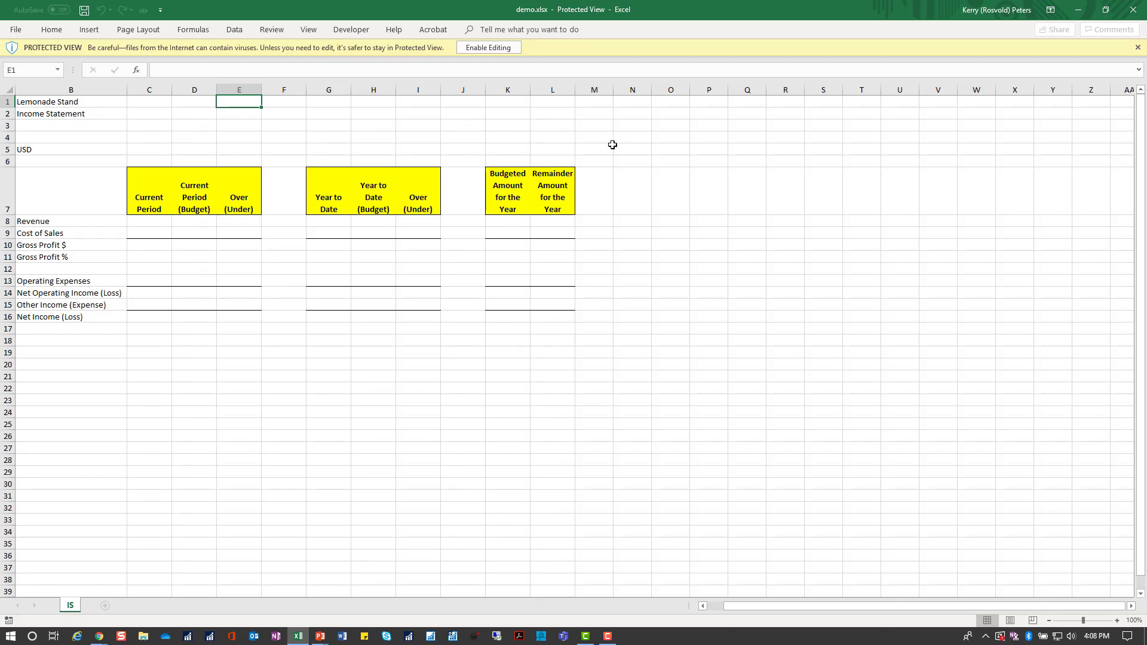
left_click(484, 48)
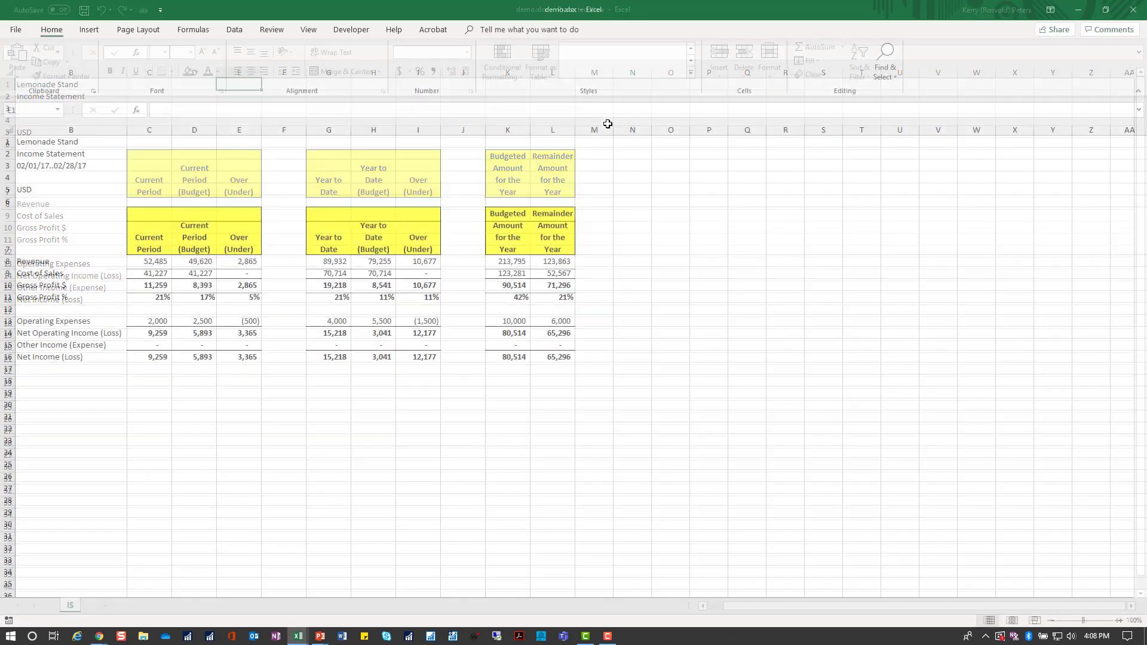